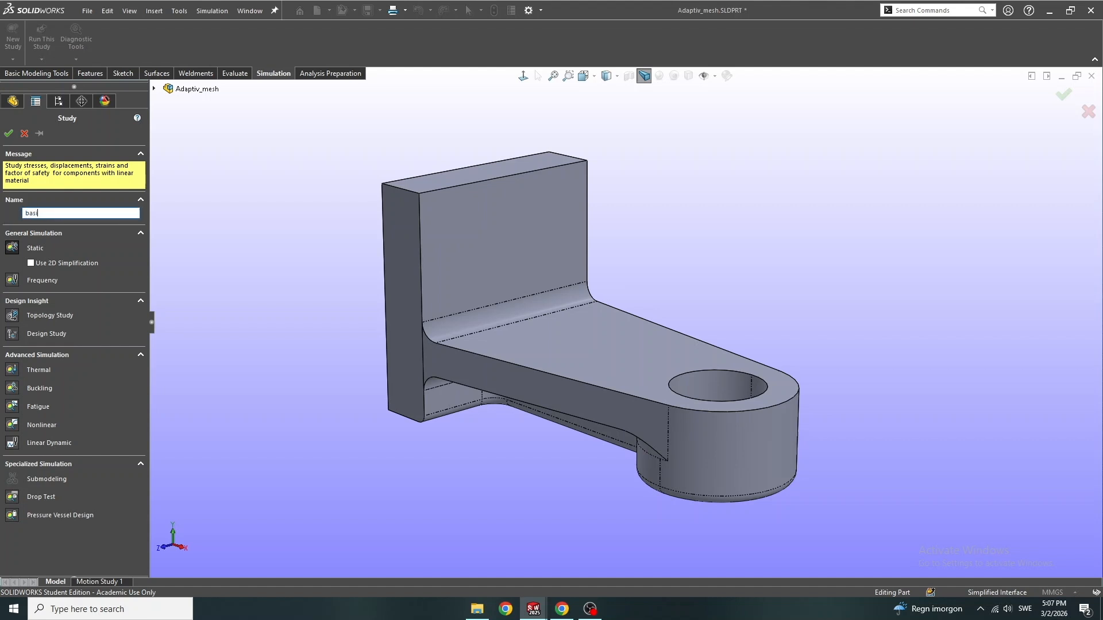
Create a static study named basic and assign Alloy Steel to the bracket
double_click(12, 247)
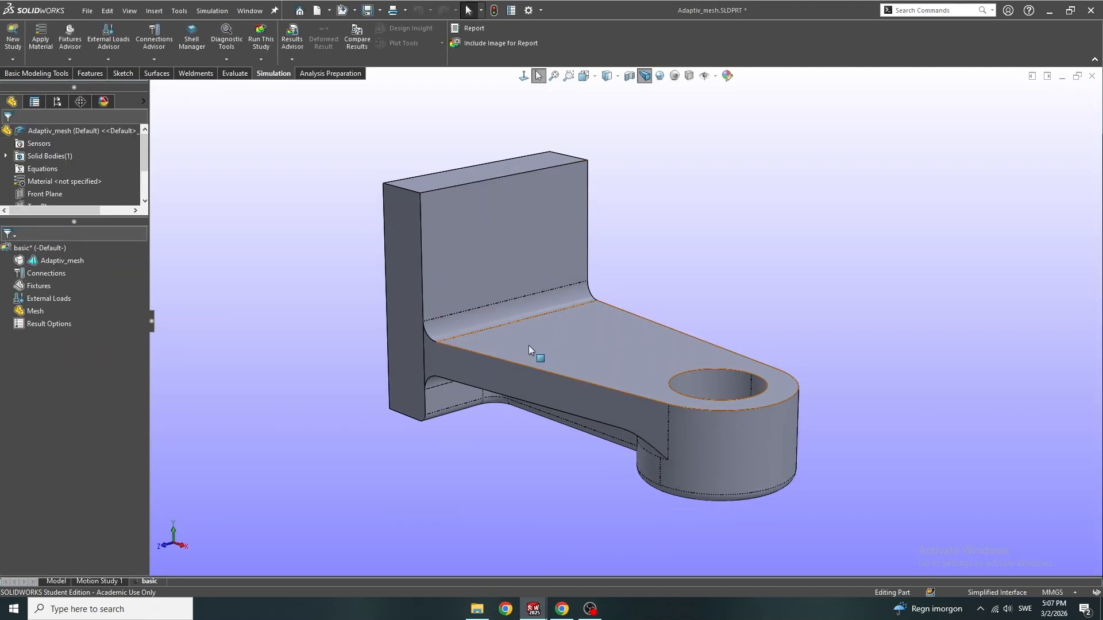
right_click(49, 260)
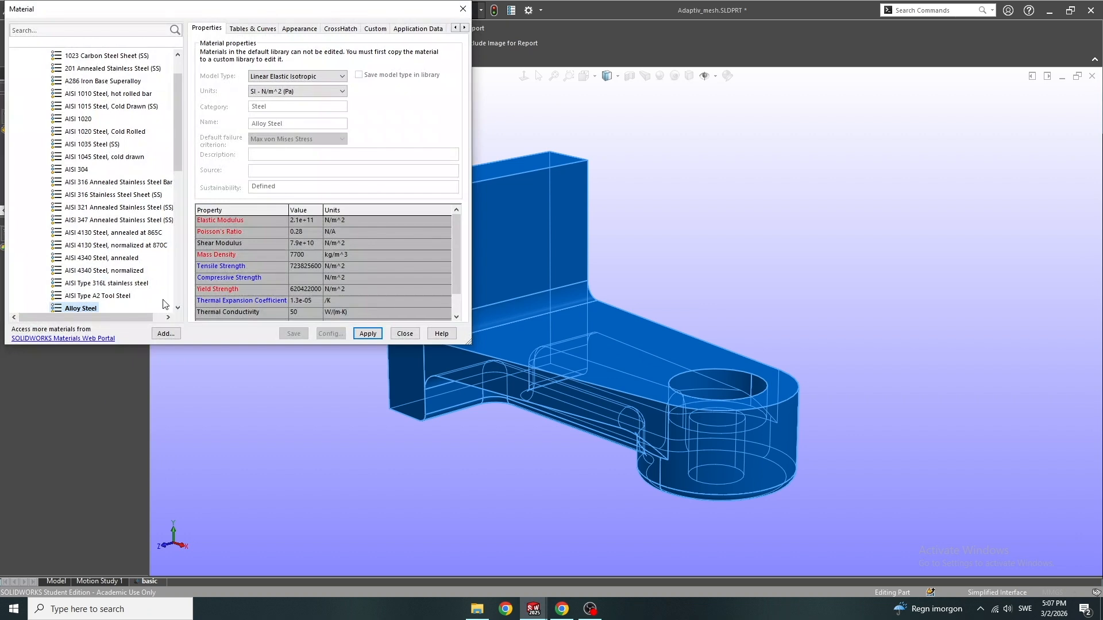
left_click(367, 334)
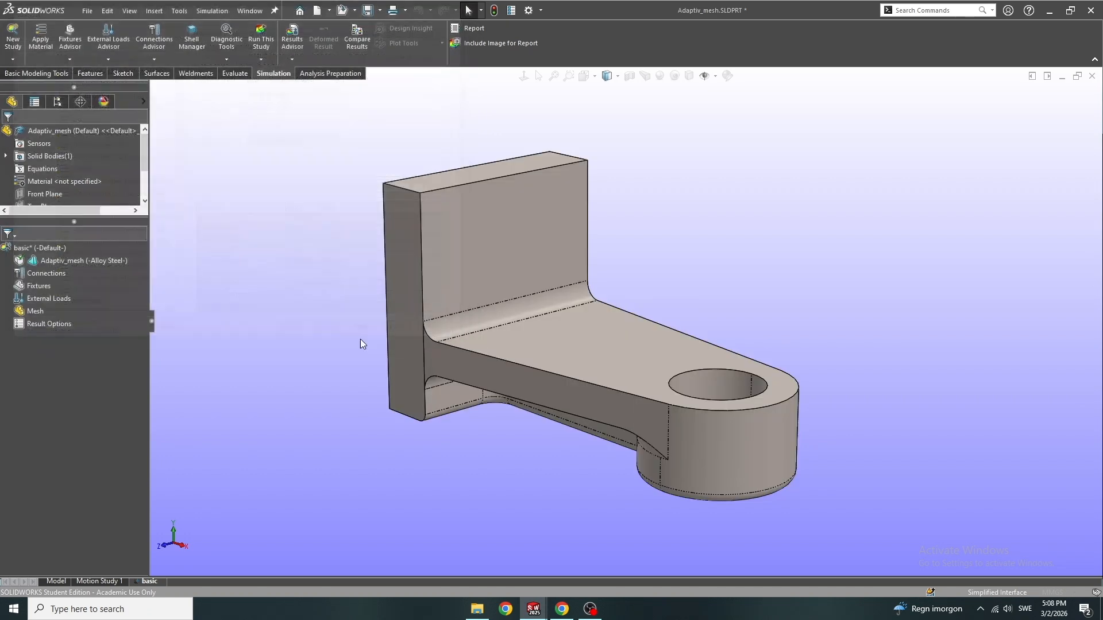
Apply a Fixed Geometry fixture to the back face of the bracket's upright plate
right_click(46, 287)
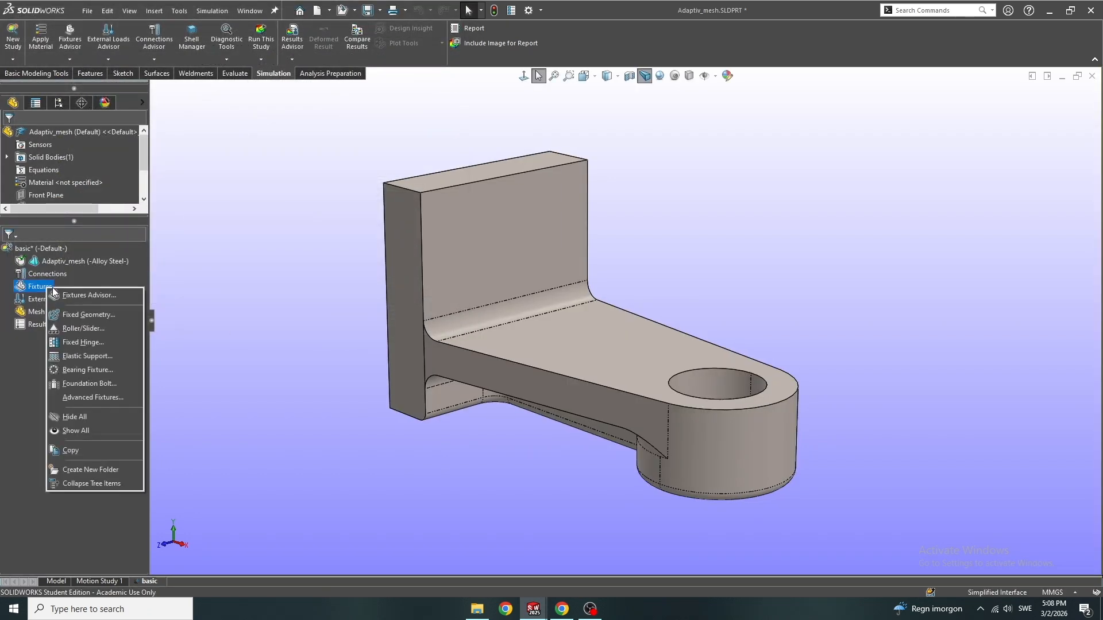
left_click(105, 315)
middle_click_drag(551, 344, 468, 433)
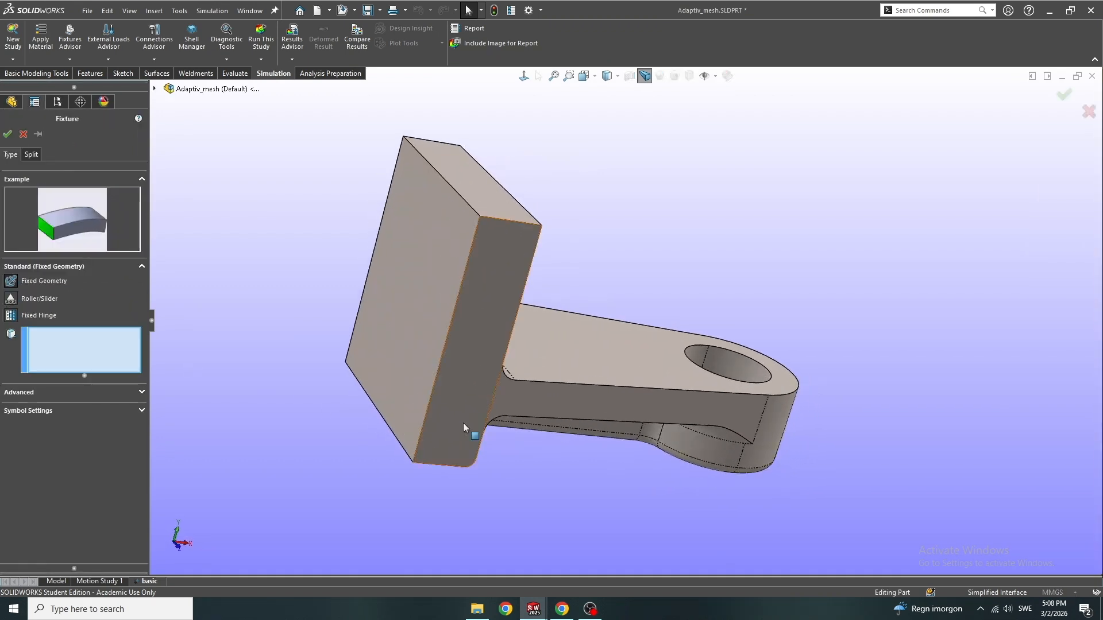
left_click(412, 315)
left_click(7, 134)
Apply a 6000 N normal force to the annular ledge inside the counterbored hole
middle_click_drag(445, 311, 570, 453)
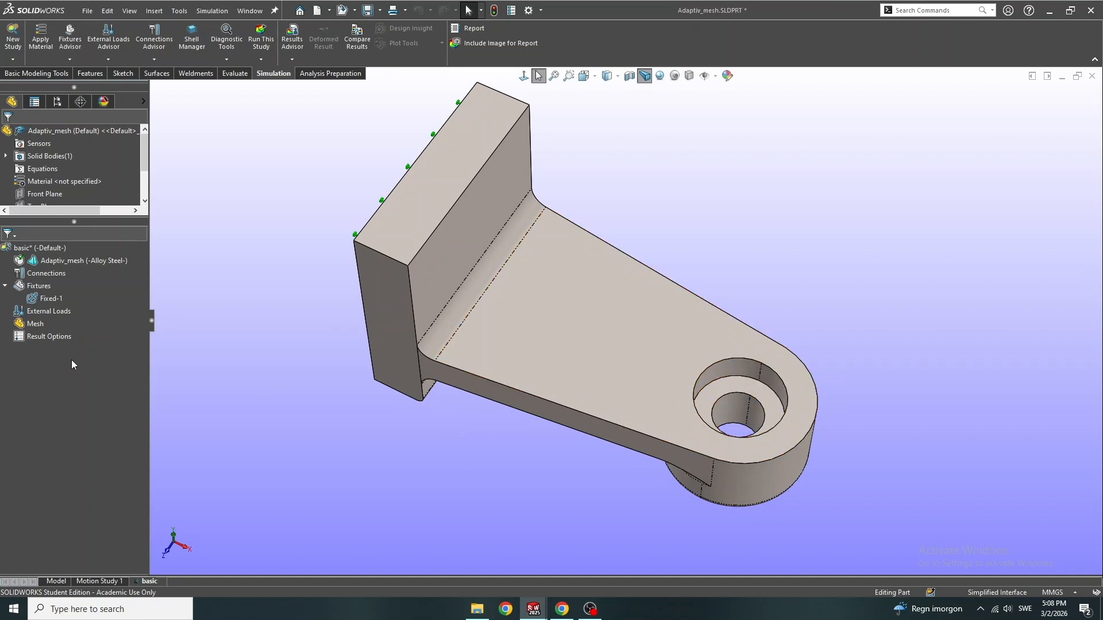
right_click(44, 311)
left_click(66, 339)
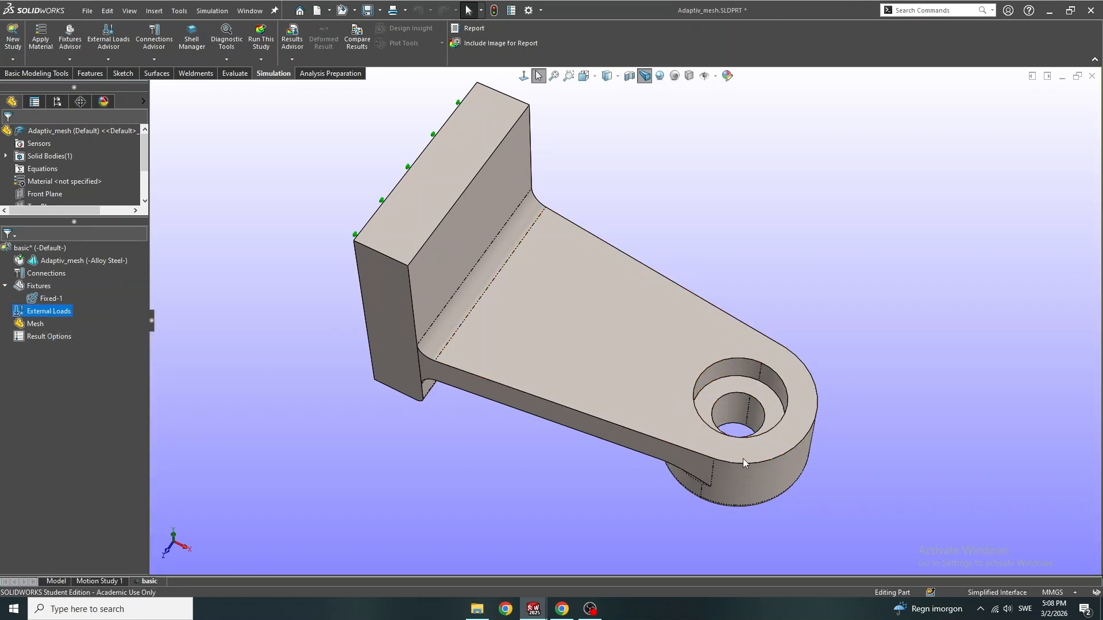
left_click(705, 395)
left_click_drag(42, 328, 0, 325)
type("6000")
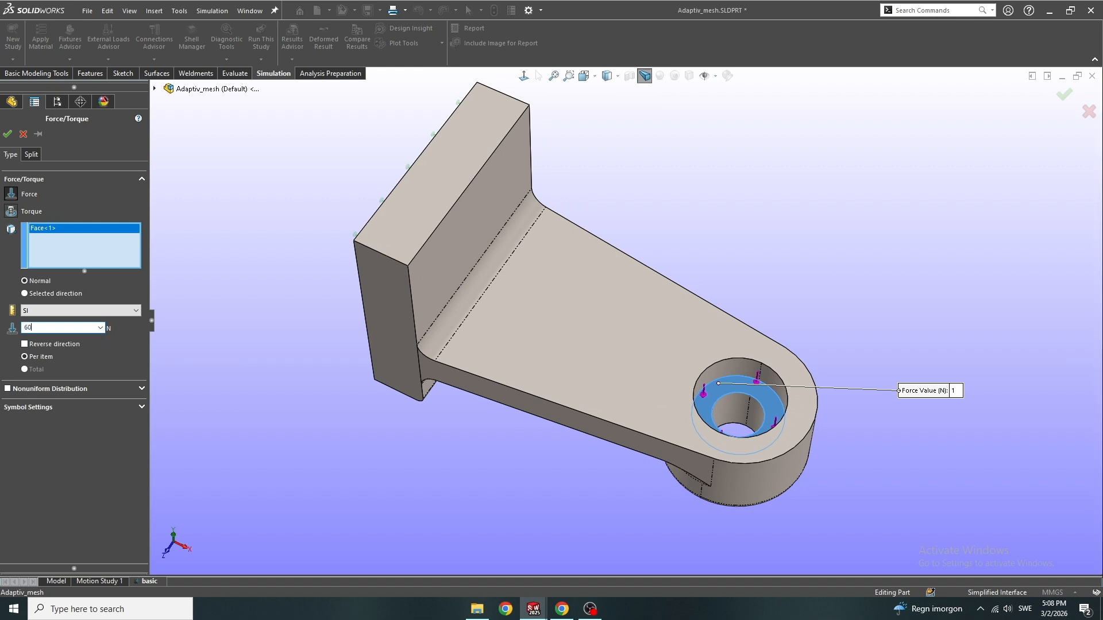
left_click(7, 135)
Mesh the bracket at the default density with Mesh Parameters enabled
middle_click_drag(509, 385, 508, 265)
right_click(29, 340)
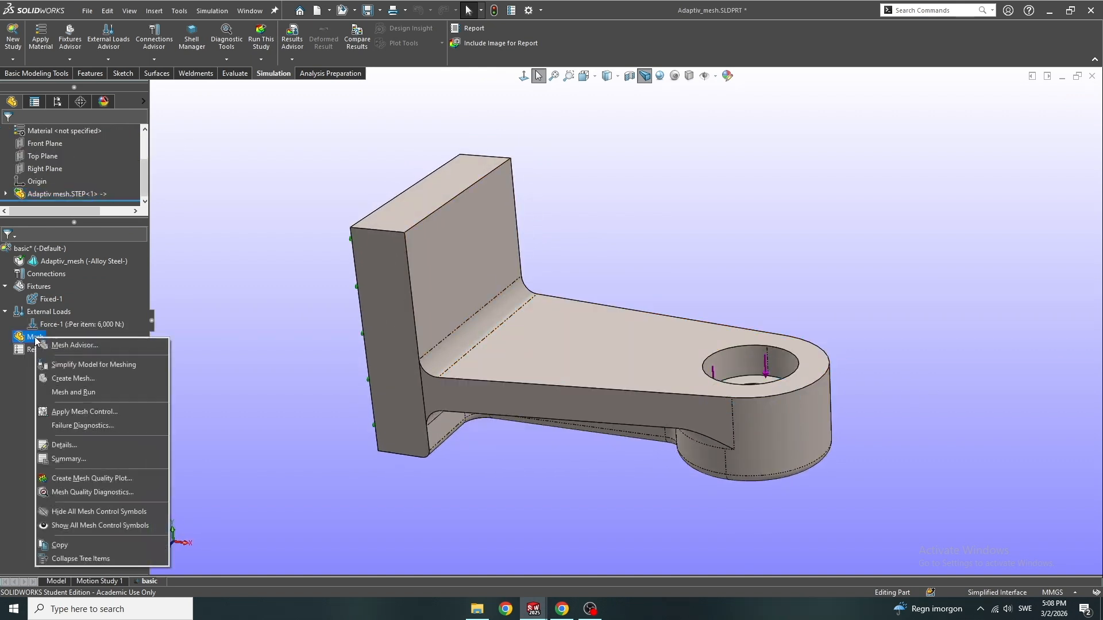
left_click(80, 379)
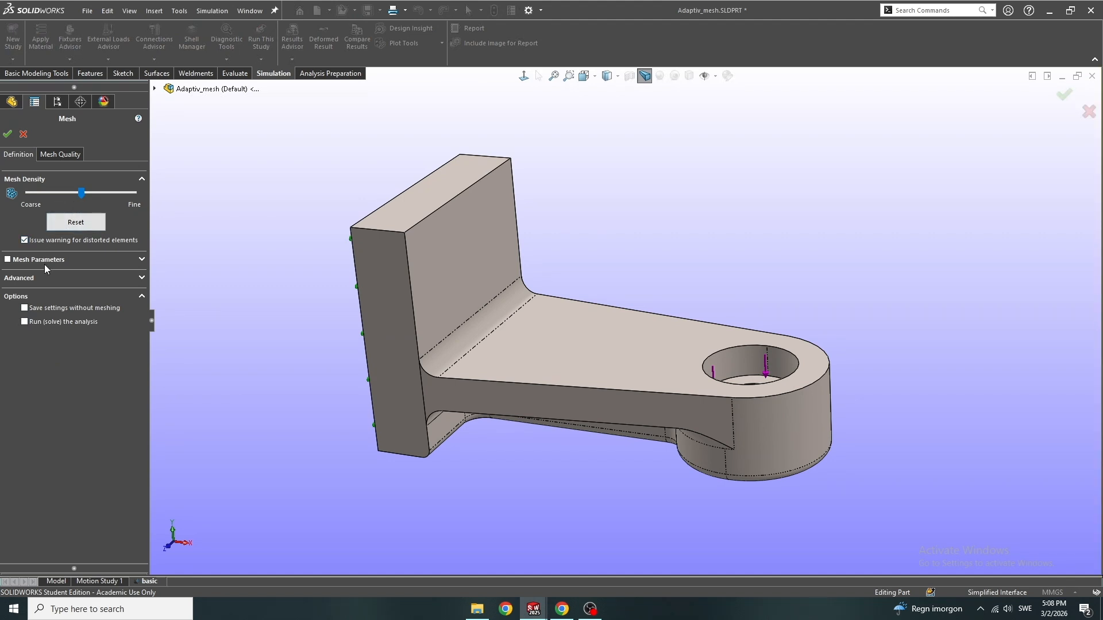
left_click(109, 261)
left_click(61, 283)
left_click(142, 259)
left_click(6, 134)
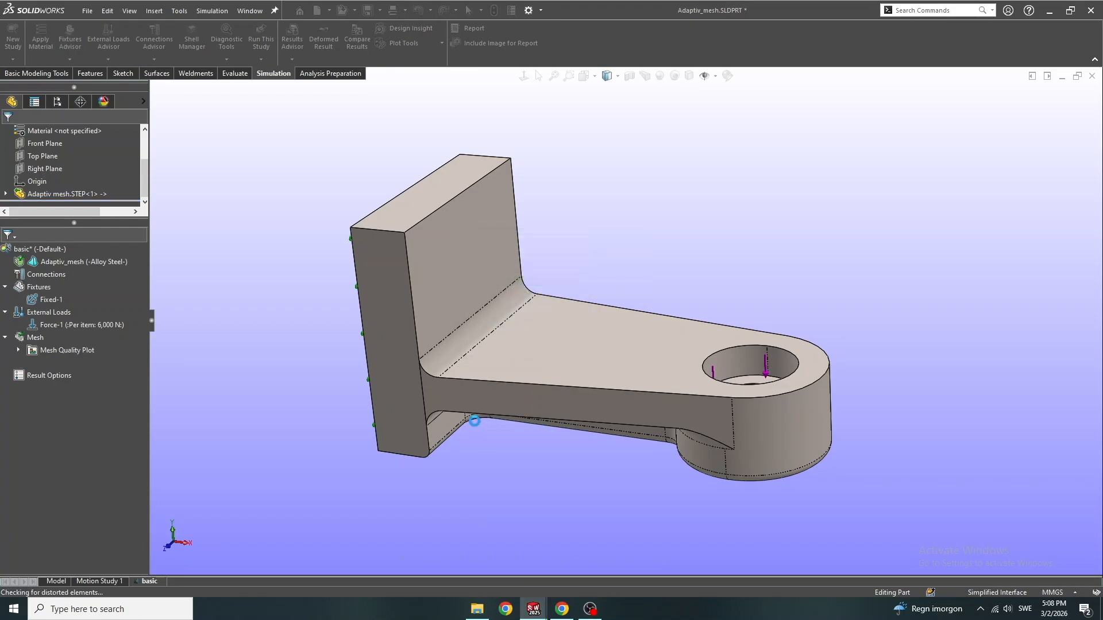
Examine the generated mesh on the bracket from several angles, including its underside
middle_click_drag(528, 461, 601, 298)
scroll(587, 310, "down", 2)
scroll(602, 298, "up", 3)
scroll(553, 468, "down", 3)
middle_click_drag(552, 468, 554, 540)
scroll(467, 485, "down", 3)
middle_click_drag(467, 484, 640, 215)
scroll(522, 517, "up", 3)
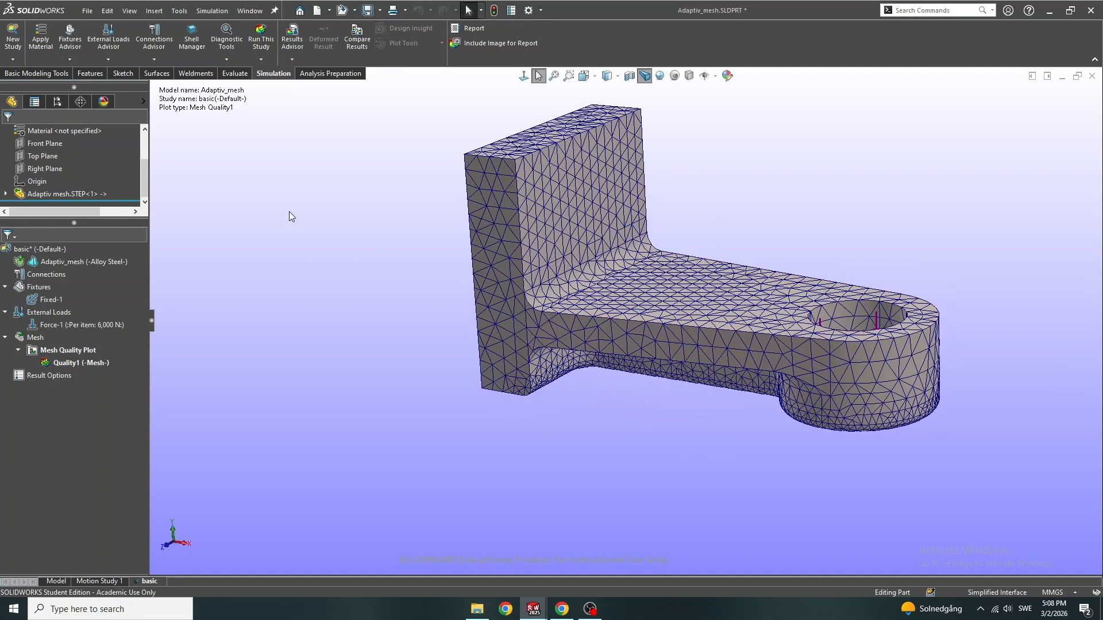
Run the basic study and review its von Mises stress distribution and resultant displacement plot
left_click(270, 49)
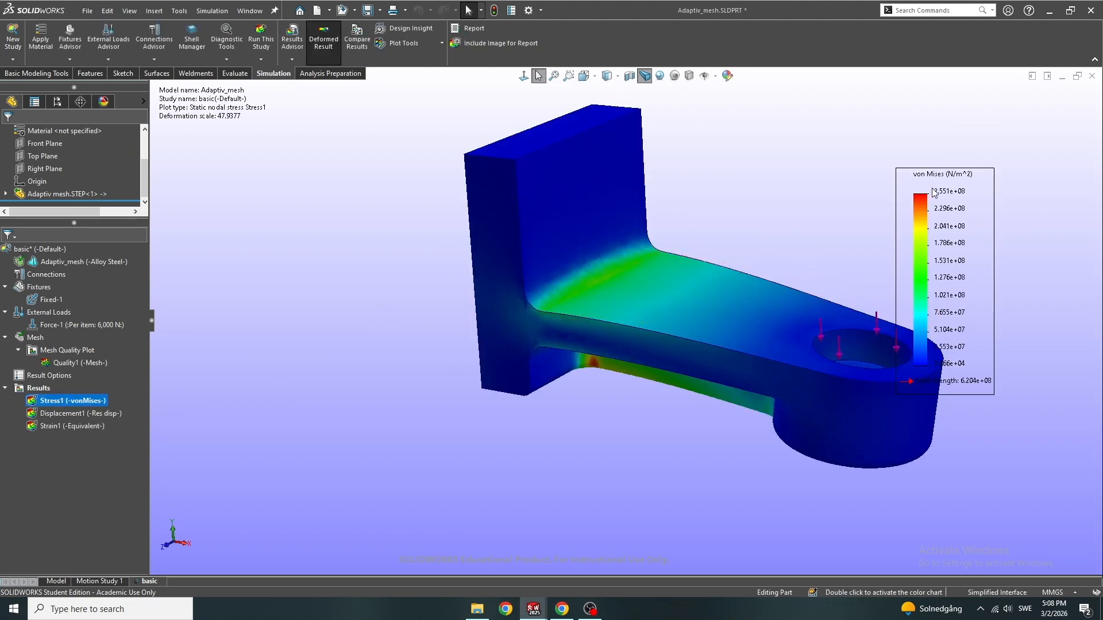
middle_click_drag(636, 367, 665, 164)
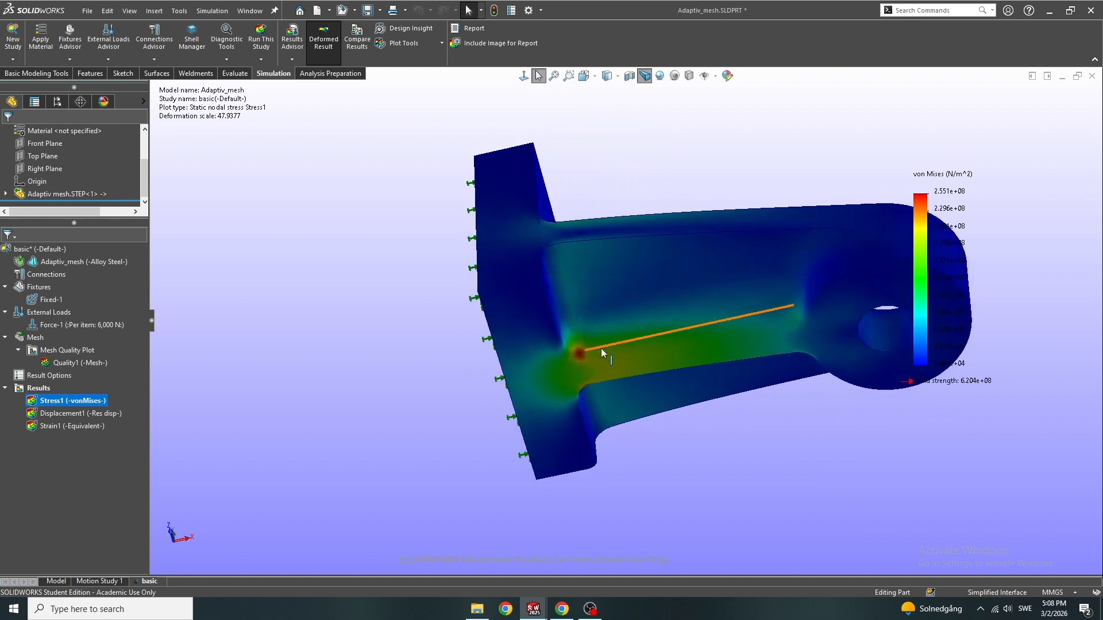
scroll(560, 360, "down", 5)
scroll(560, 360, "up", 6)
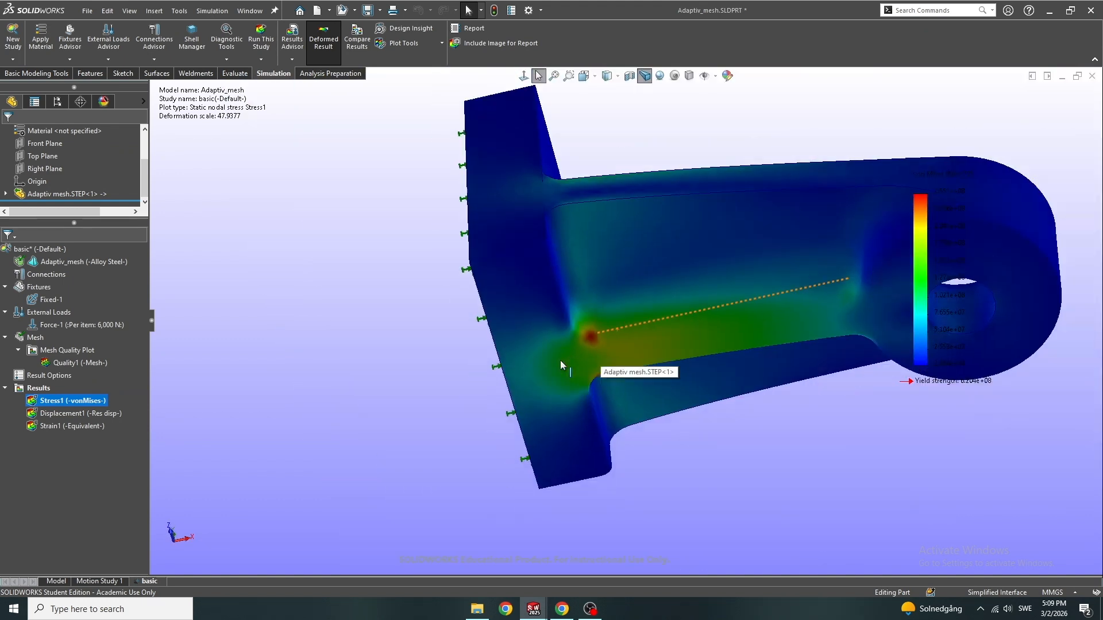
middle_click_drag(560, 360, 656, 318)
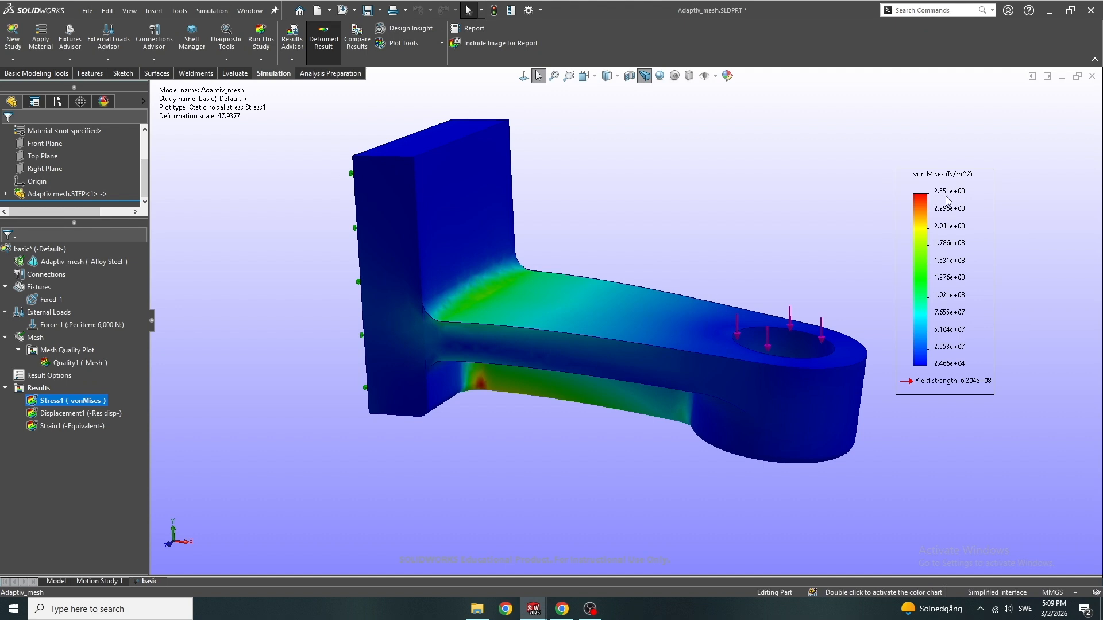
double_click(101, 413)
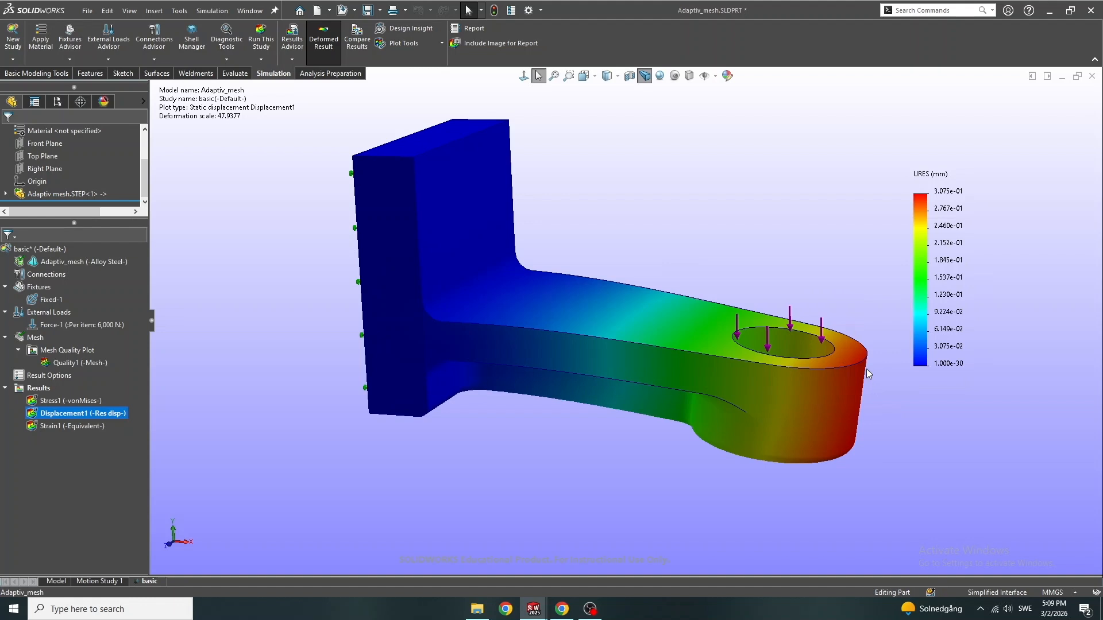
Copy the basic study to a new static study named h_adaptive
right_click(147, 581)
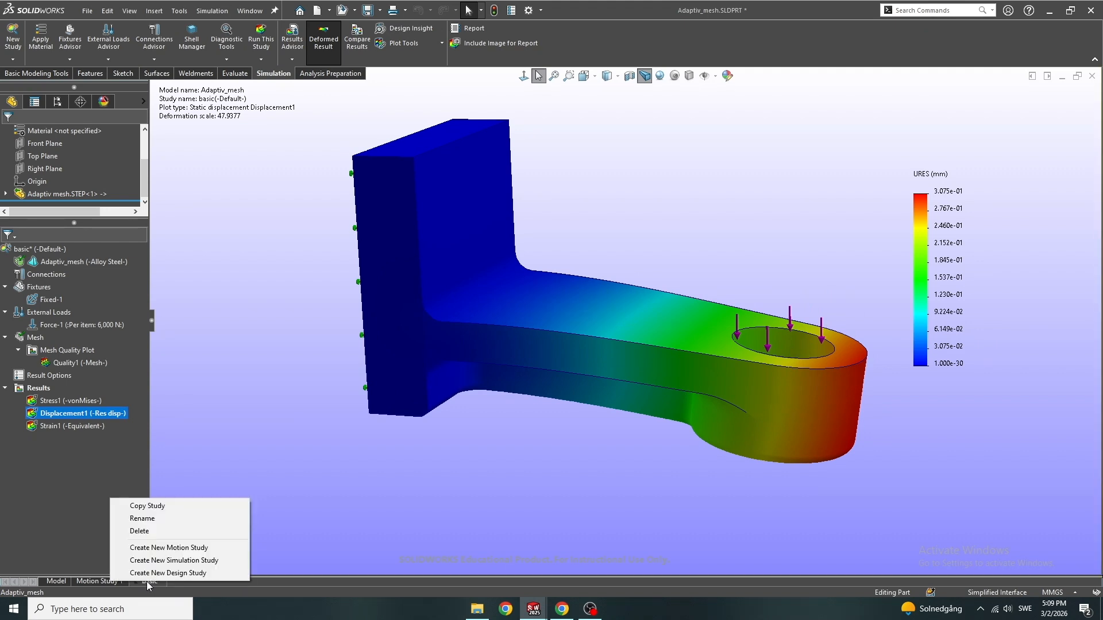
left_click(189, 506)
left_click_drag(64, 268, 2, 268)
type("h")
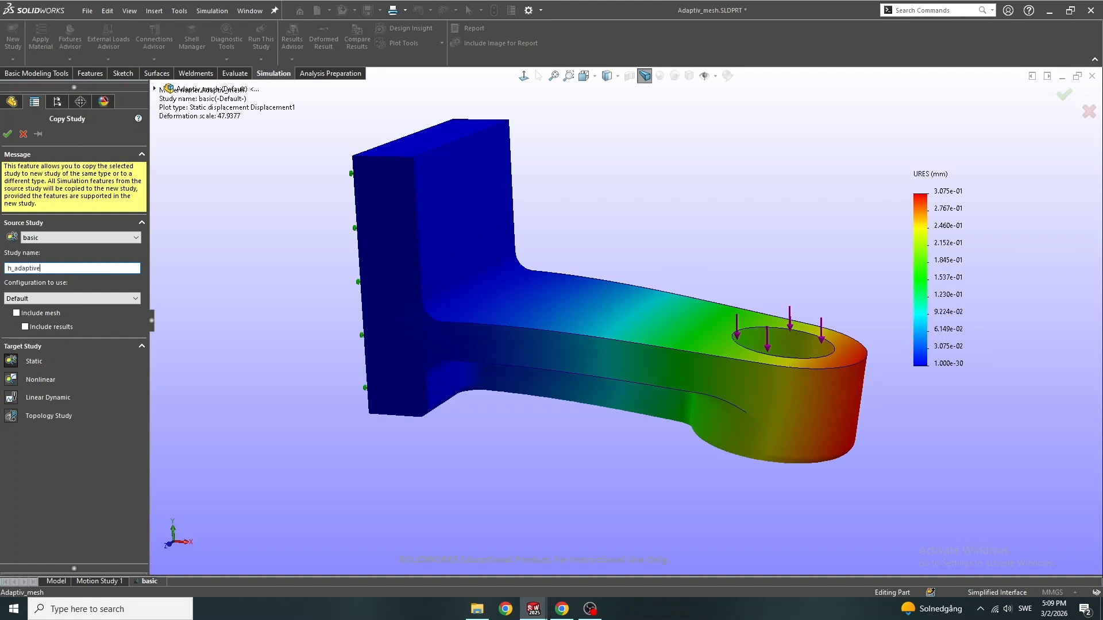
type("_adaptive")
left_click(8, 133)
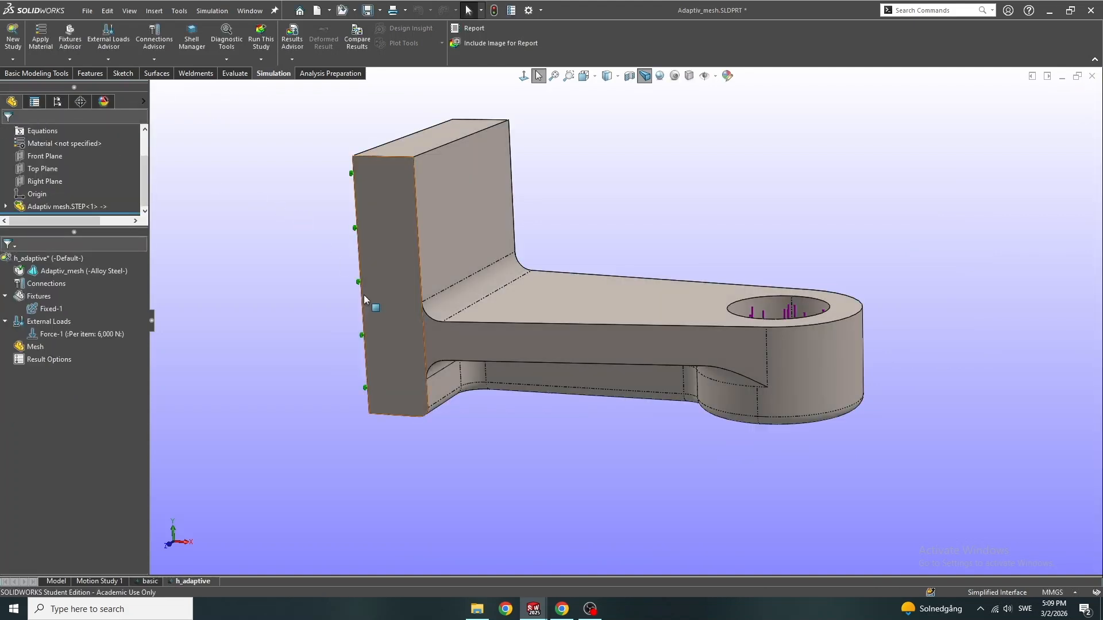
Set the h_adaptive study to the h-adaptive method with 99% target accuracy, a maximum of 5 loops and mesh coarsening enabled
left_click(51, 309)
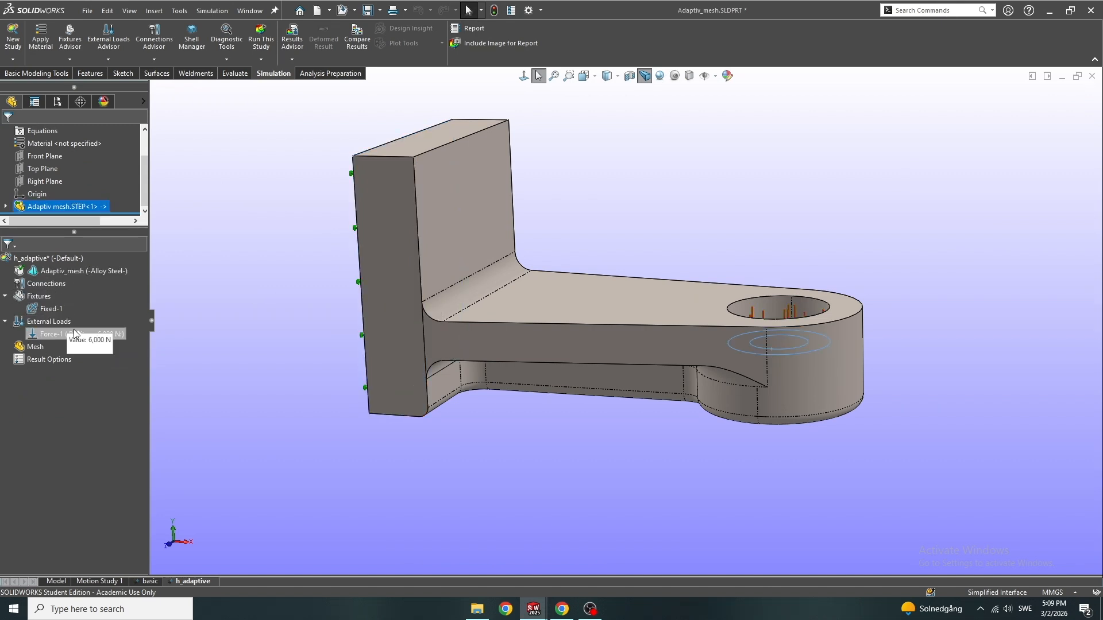
right_click(34, 348)
left_click(69, 258)
right_click(64, 262)
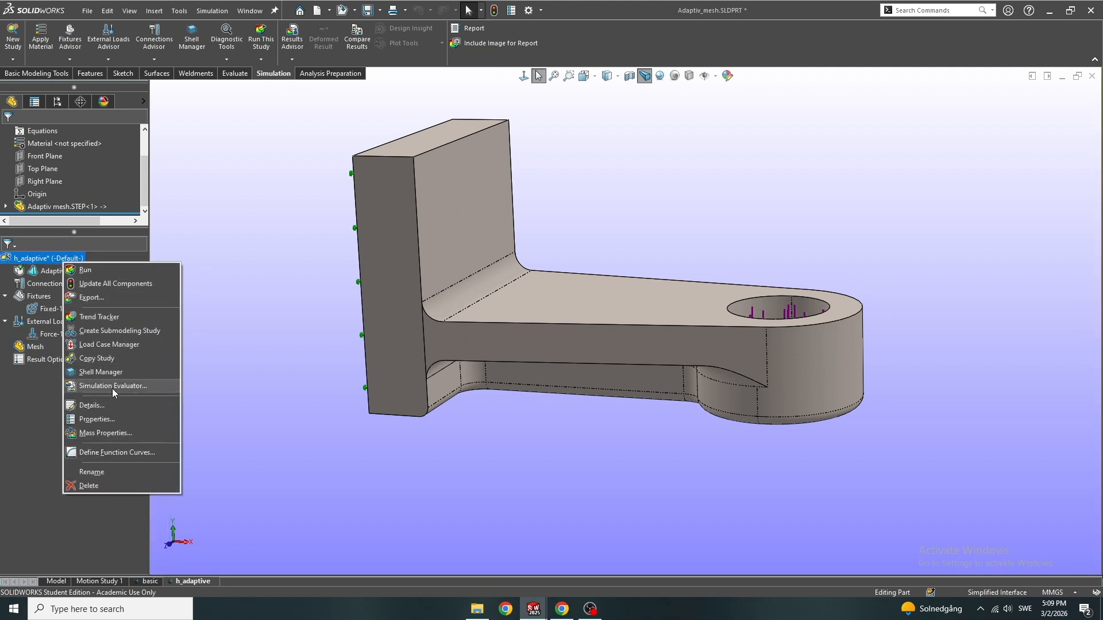
left_click(121, 418)
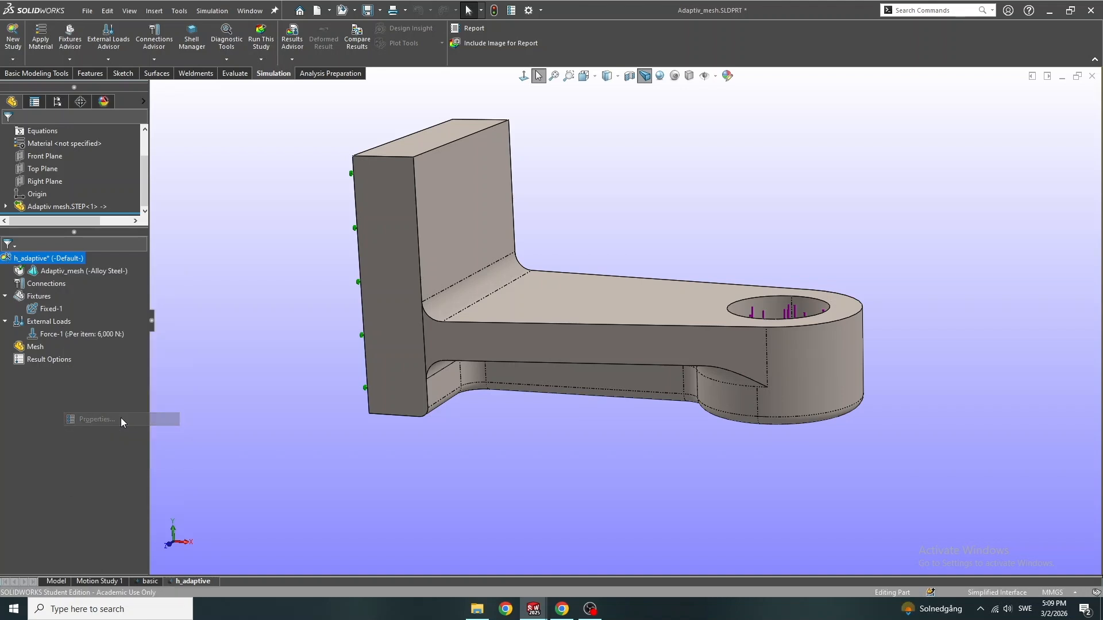
left_click(478, 148)
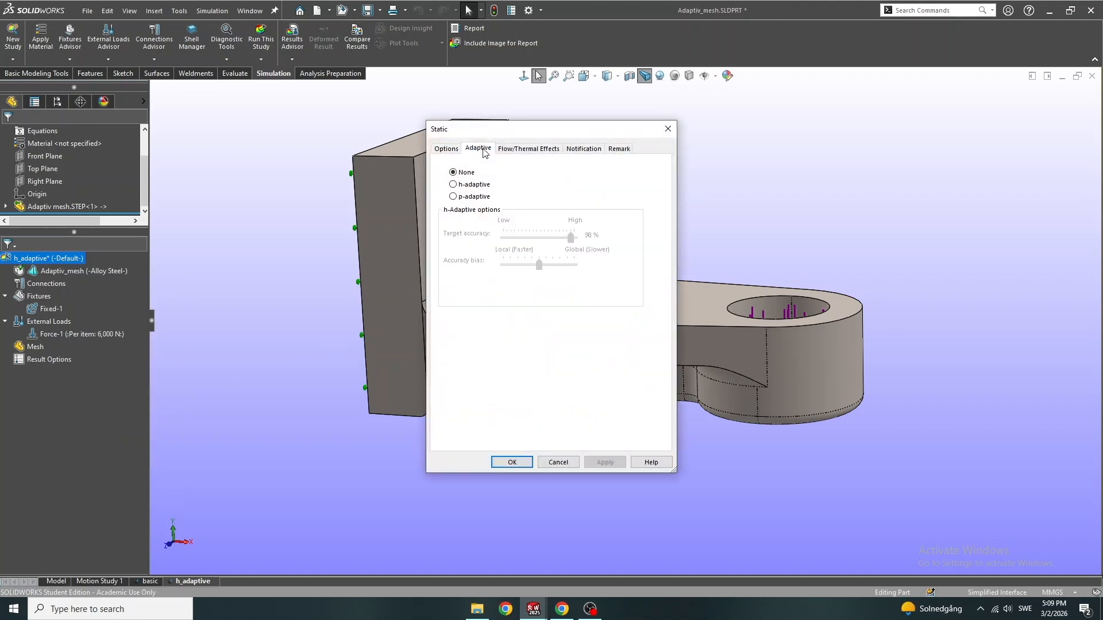
left_click(465, 185)
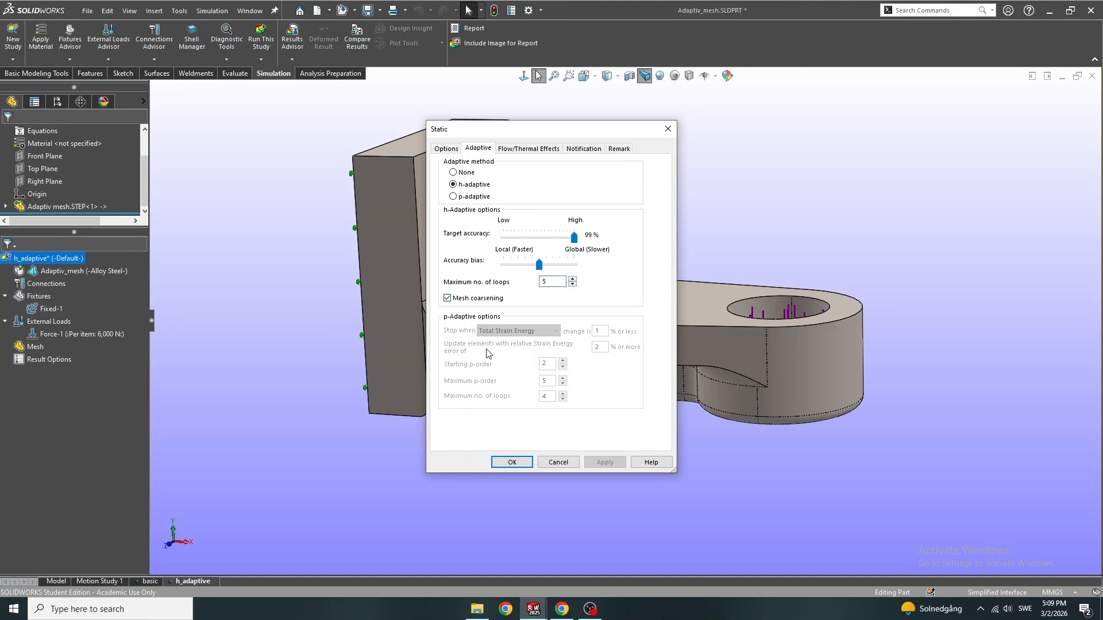
left_click(511, 462)
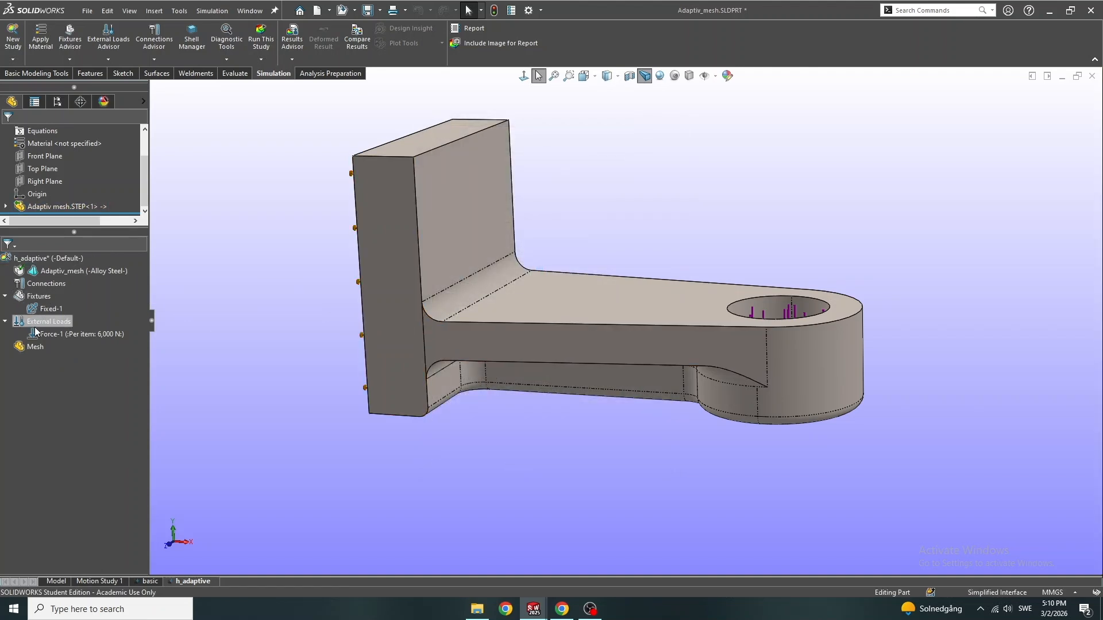
Mesh the h_adaptive study with a density coarser than the default and run the analysis
right_click(33, 348)
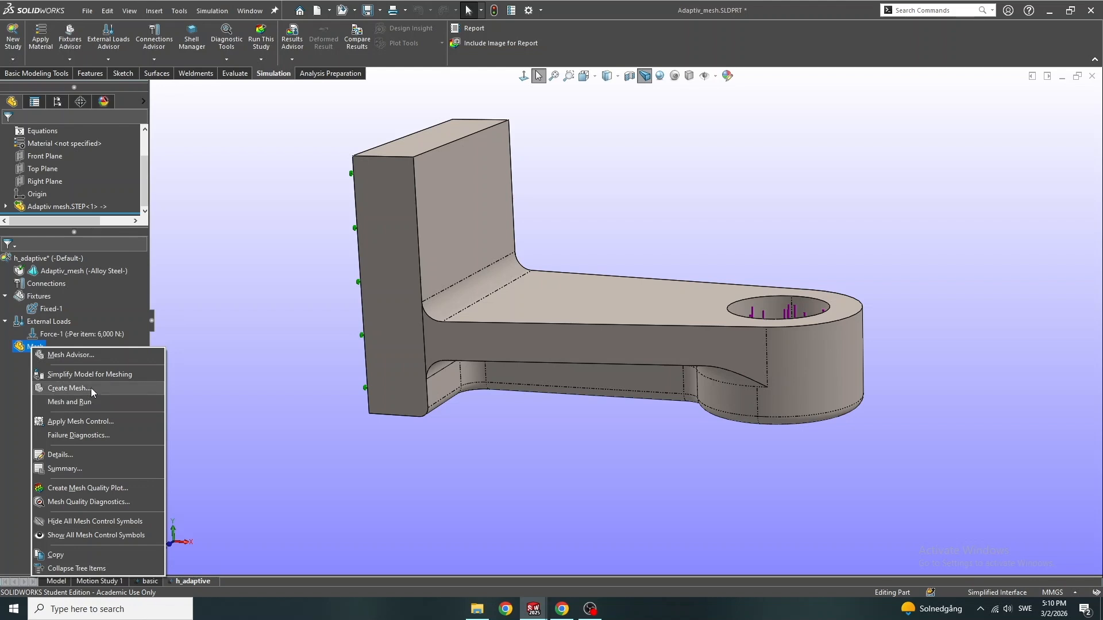
left_click(69, 388)
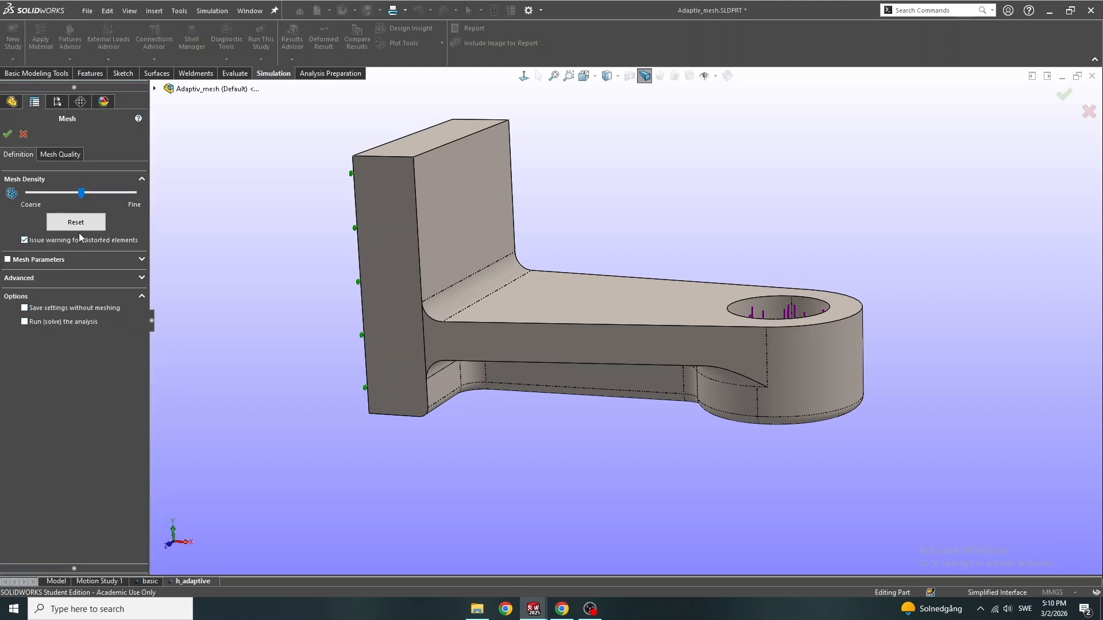
left_click_drag(80, 194, 48, 195)
left_click(7, 133)
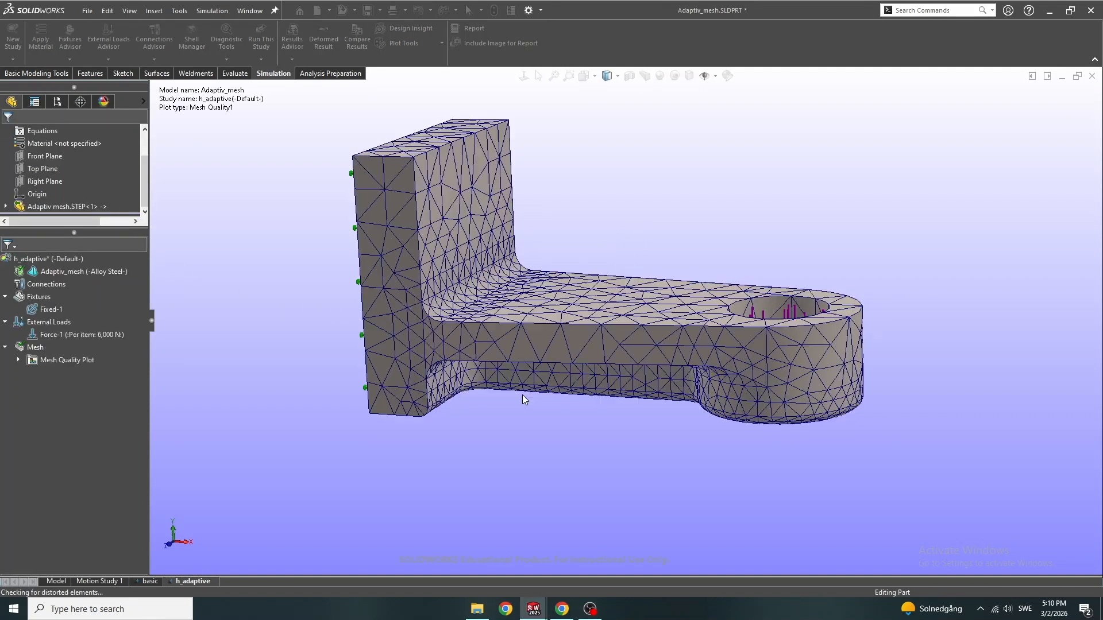
middle_click_drag(543, 394, 553, 355)
middle_click_drag(662, 298, 643, 388)
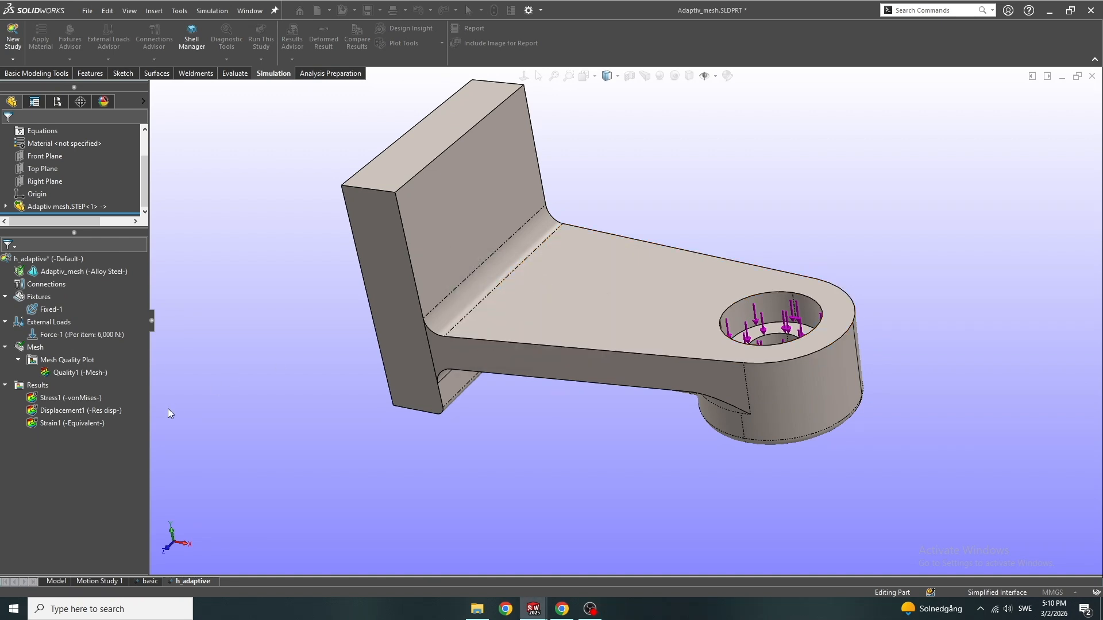
Show the bracket's solid mesh as refined by the h-adaptive solution
left_click(95, 421)
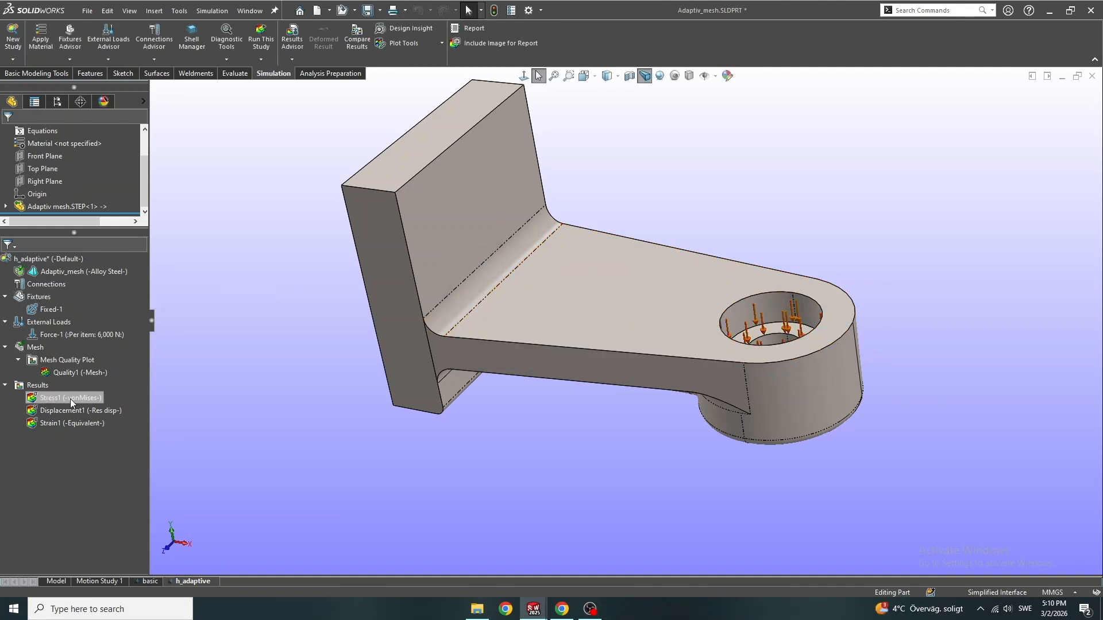
right_click(47, 261)
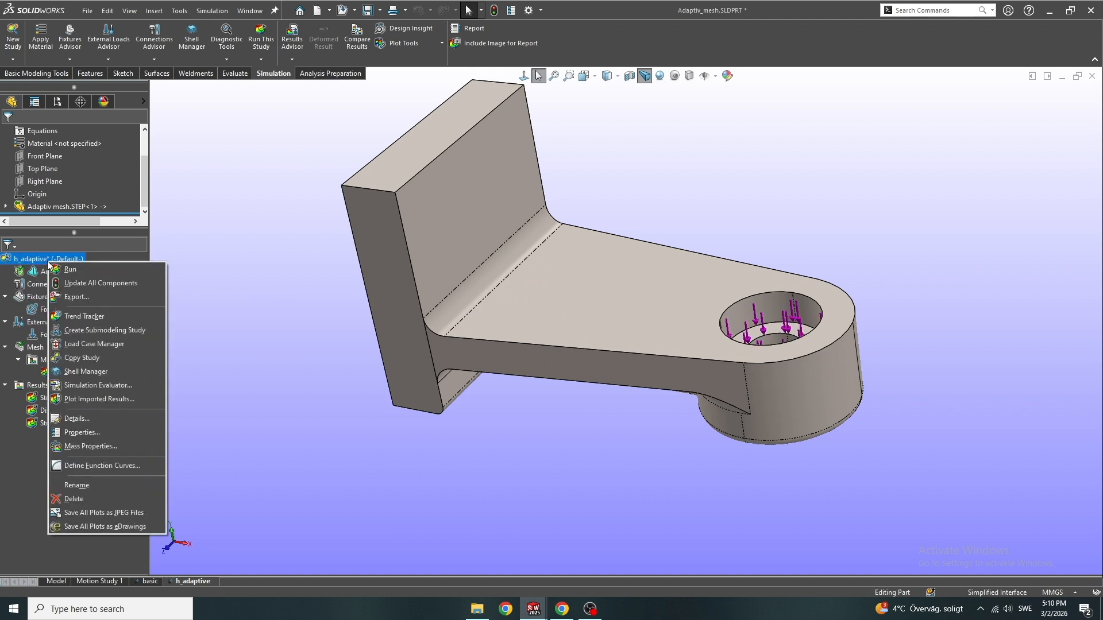
right_click(31, 277)
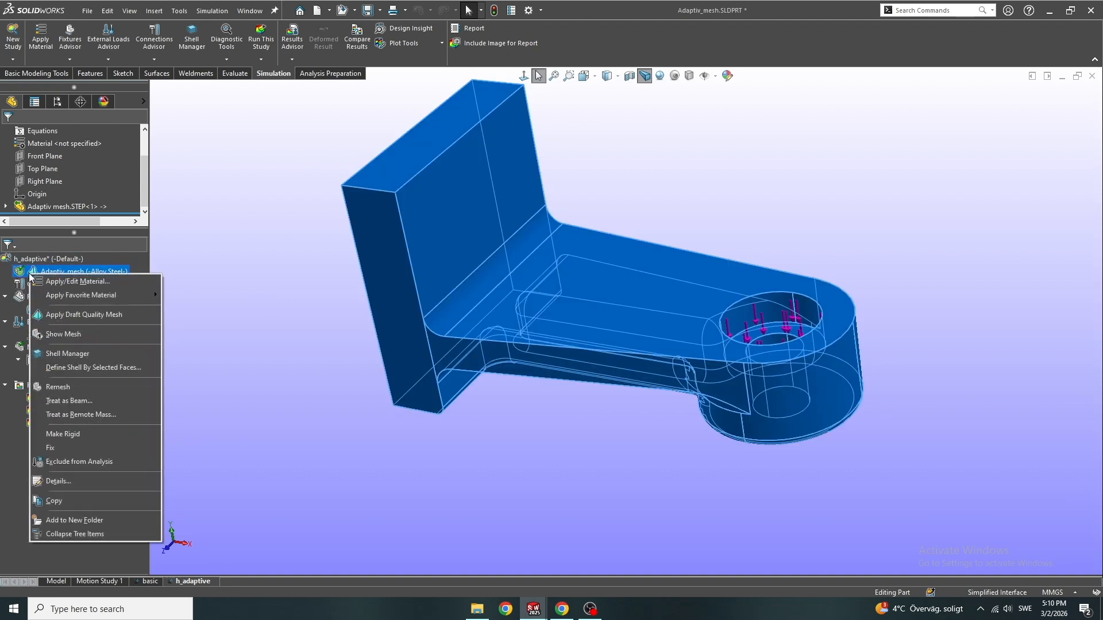
left_click(68, 339)
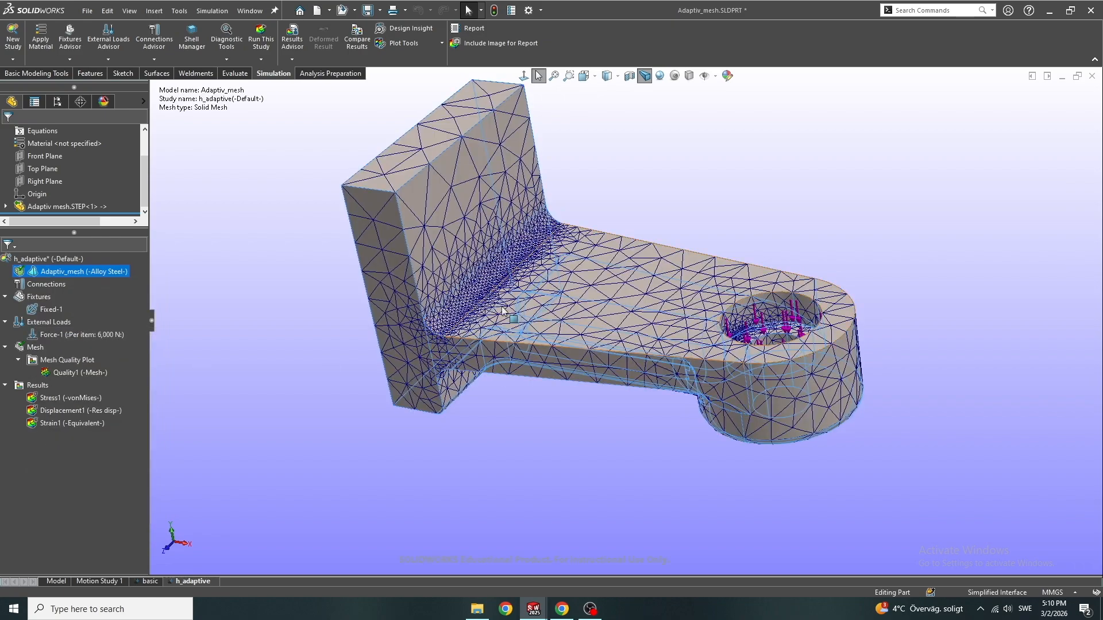
Examine the h_adaptive mesh refinement around the loaded hole, the wall-to-arm fillet and the recessed corners beneath the arm
scroll(502, 311, "down", 3)
middle_click_drag(502, 313, 537, 394)
middle_click_drag(808, 332, 742, 411)
scroll(864, 342, "down", 5)
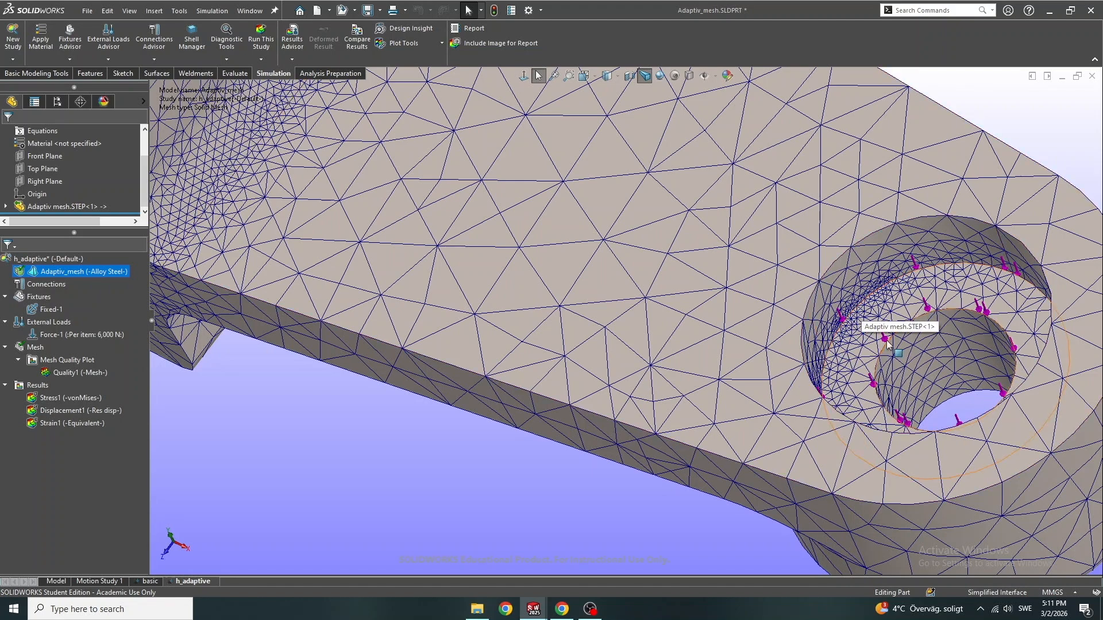
middle_click_drag(567, 323, 873, 226)
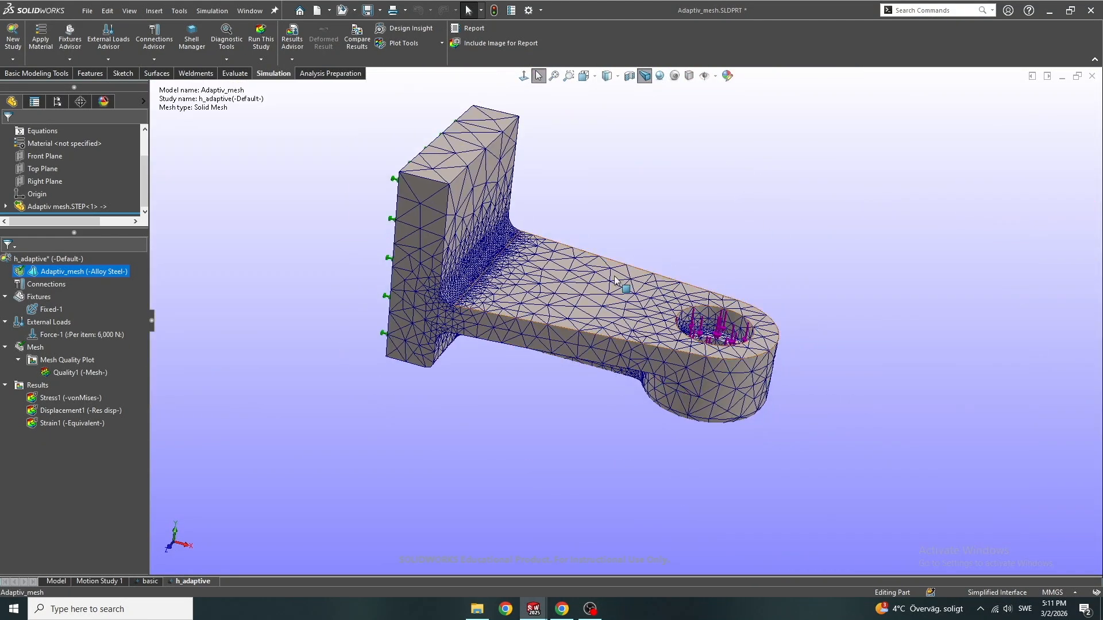
middle_click_drag(492, 326, 483, 301)
scroll(483, 301, "down", 4)
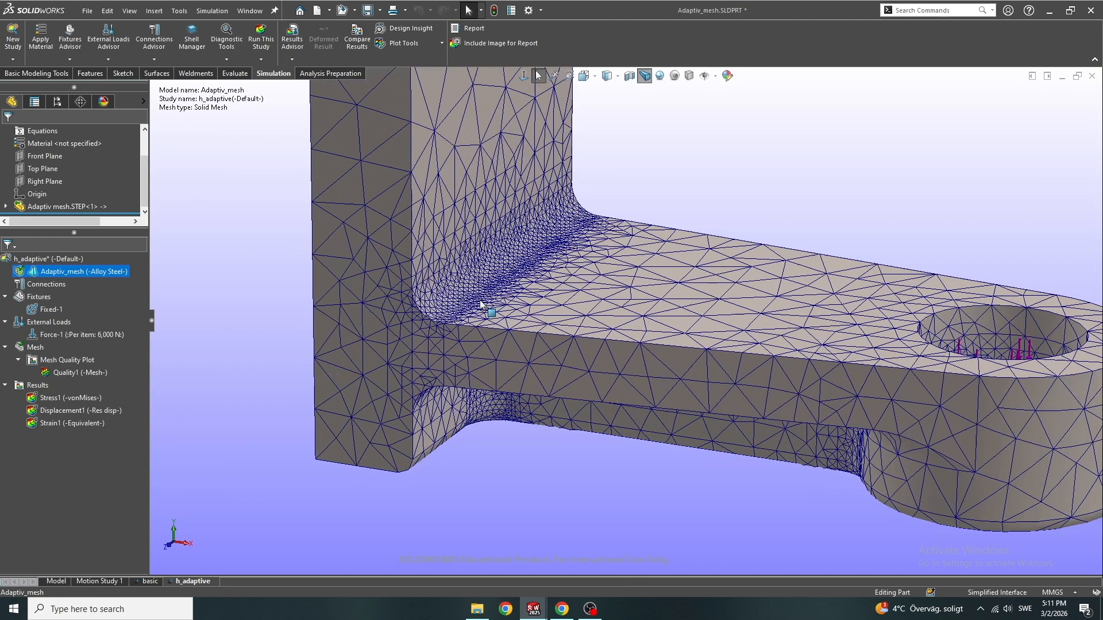
middle_click_drag(470, 435, 505, 431)
middle_click_drag(481, 353, 502, 473)
scroll(500, 409, "down", 3)
middle_click_drag(500, 409, 387, 515)
scroll(394, 494, "down", 5)
scroll(387, 516, "up", 2)
scroll(424, 515, "down", 2)
middle_click_drag(446, 468, 441, 522)
scroll(442, 522, "up", 3)
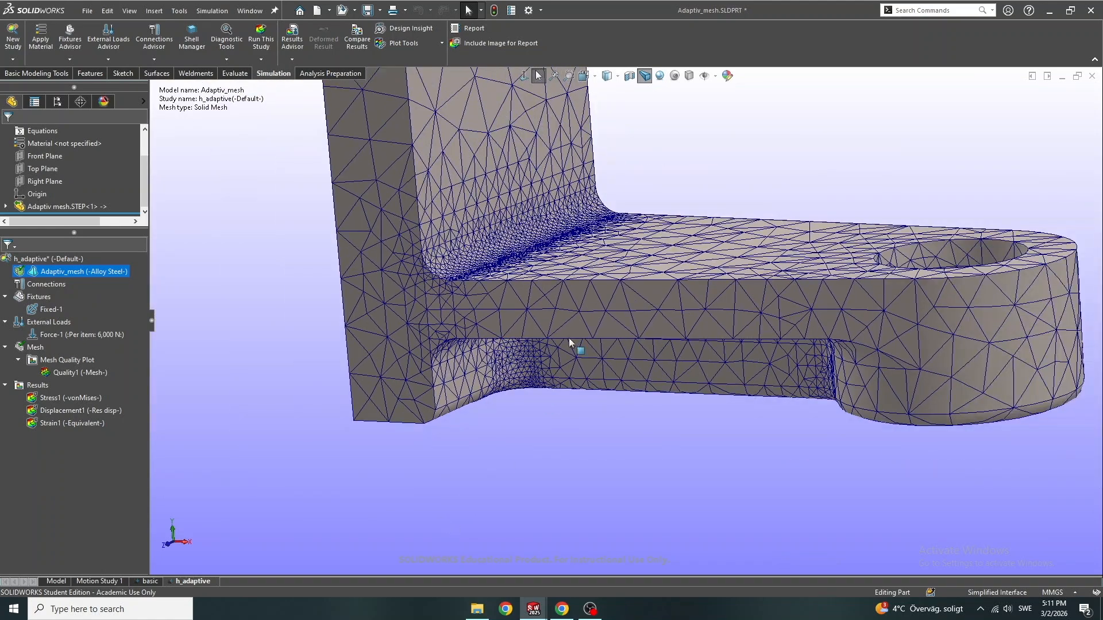
middle_click_drag(591, 364, 610, 411)
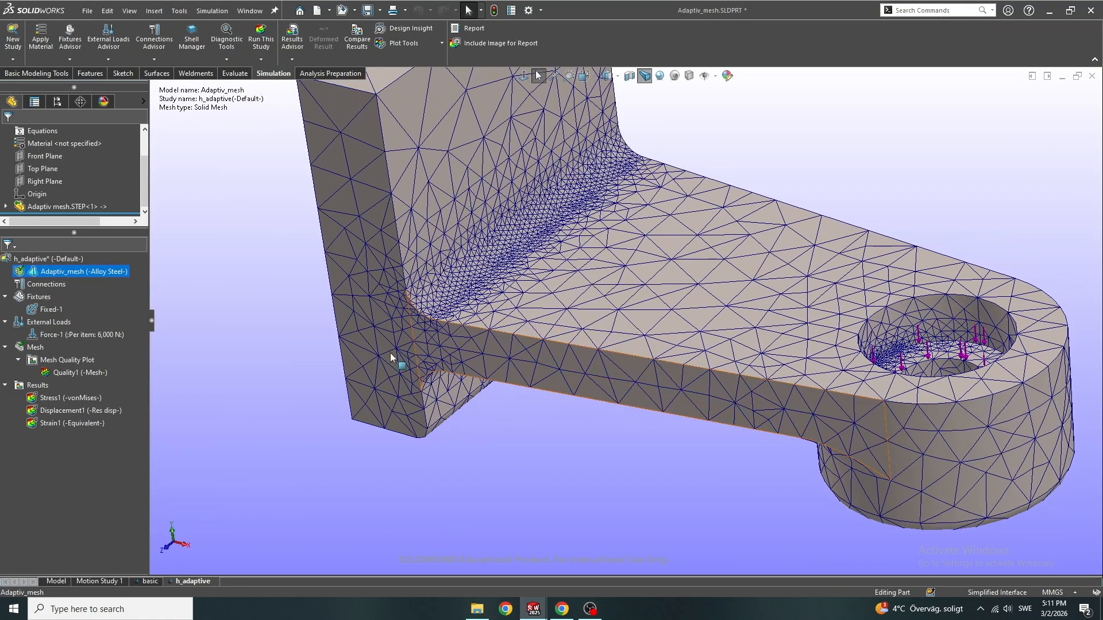
Show the h_adaptive study's von Mises stress plot and inspect the stress concentration beneath the arm near the wall
double_click(54, 402)
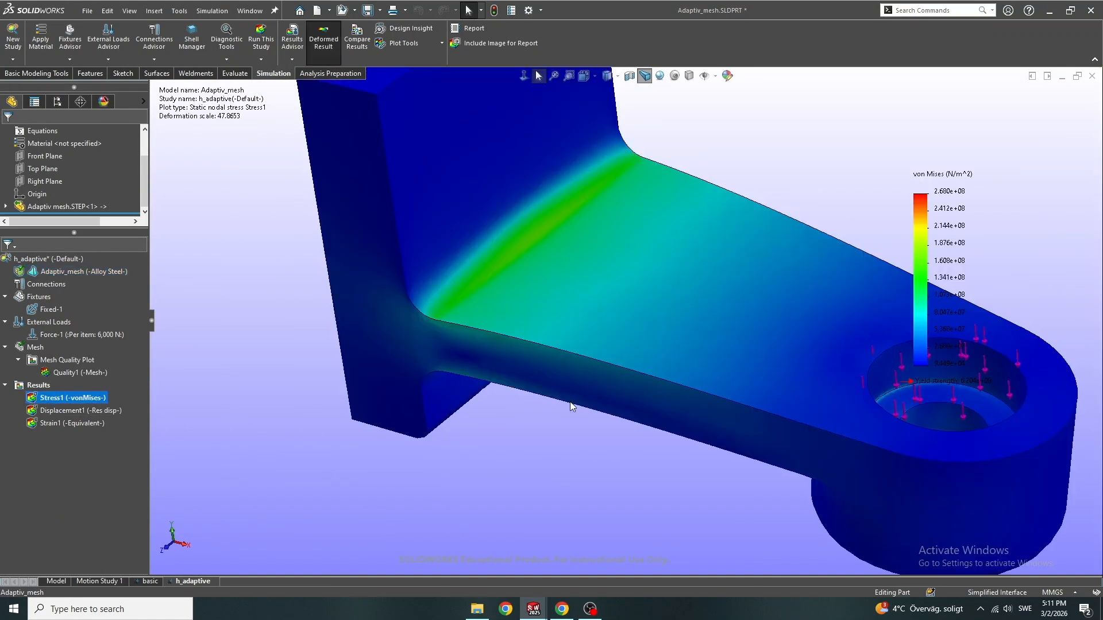
scroll(749, 342, "up", 3)
middle_click_drag(750, 337, 780, 274)
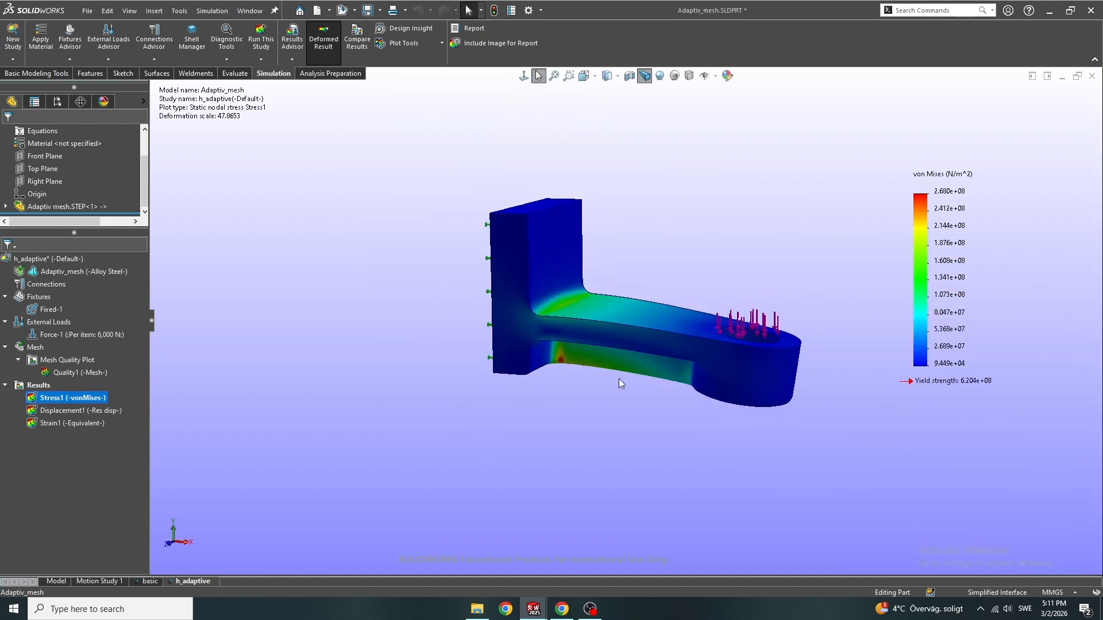
scroll(619, 378, "down", 3)
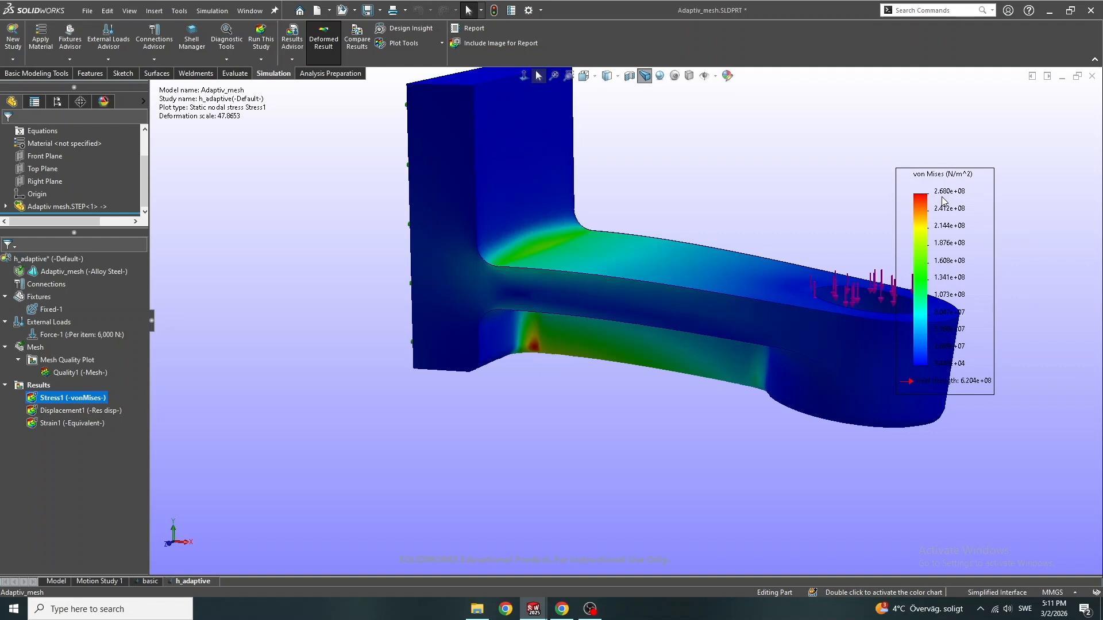
Switch to the basic study and show its von Mises stress plot followed by its resultant displacement plot for comparison
double_click(142, 581)
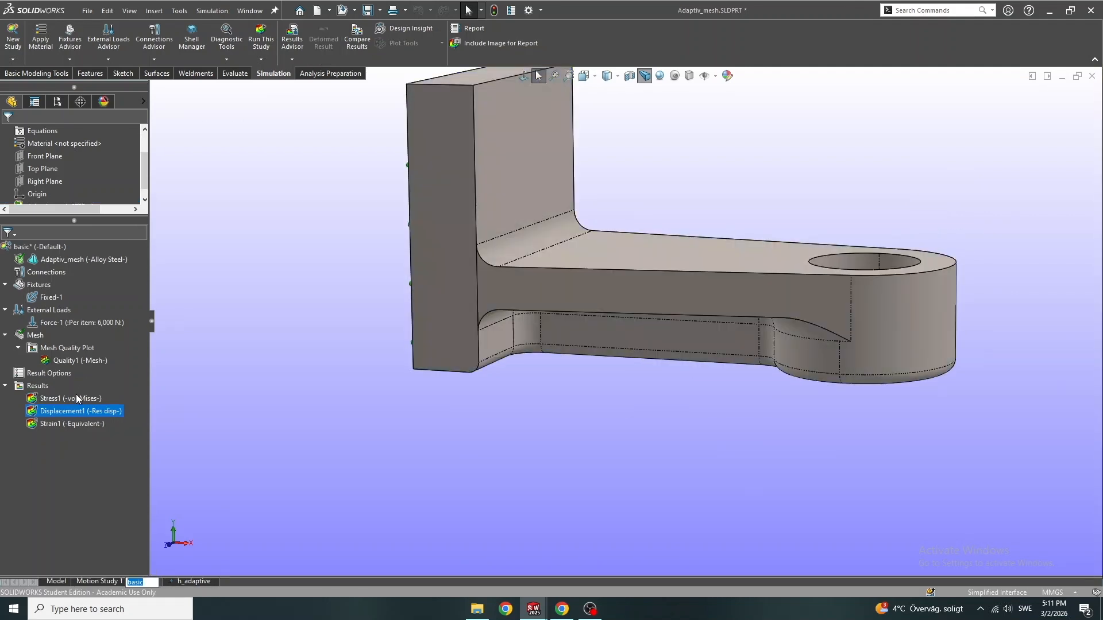
left_click(74, 398)
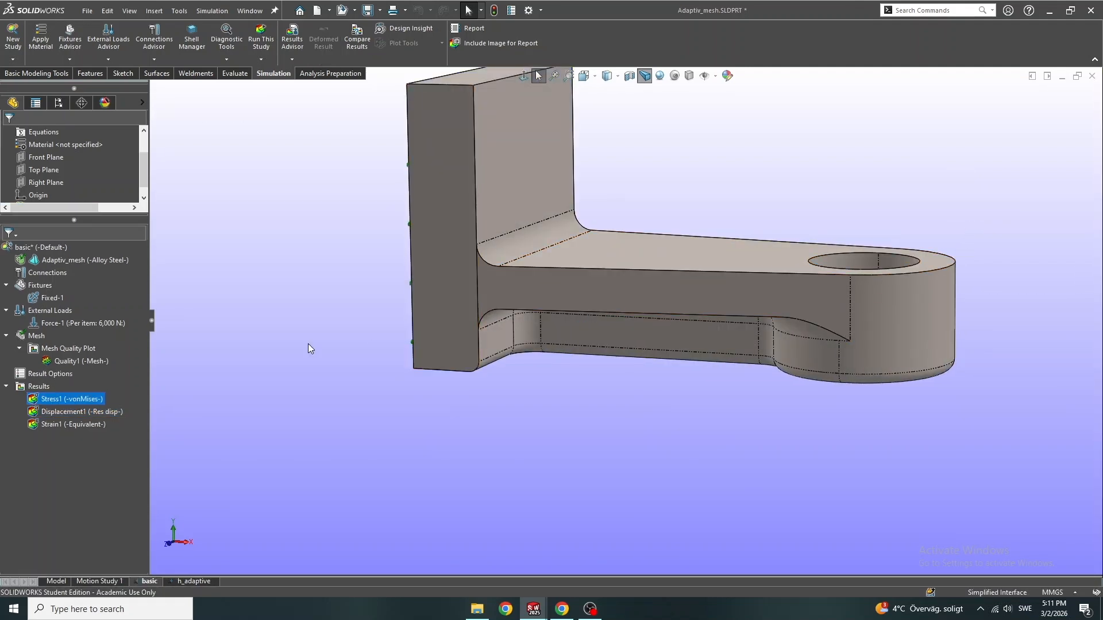
right_click(73, 400)
left_click(97, 410)
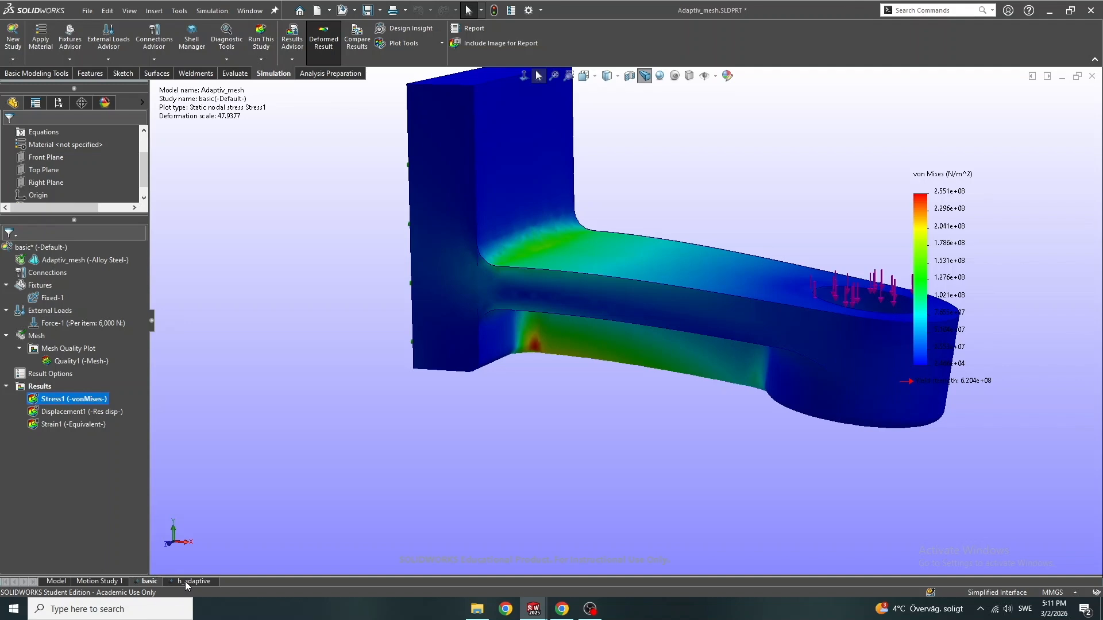
double_click(98, 410)
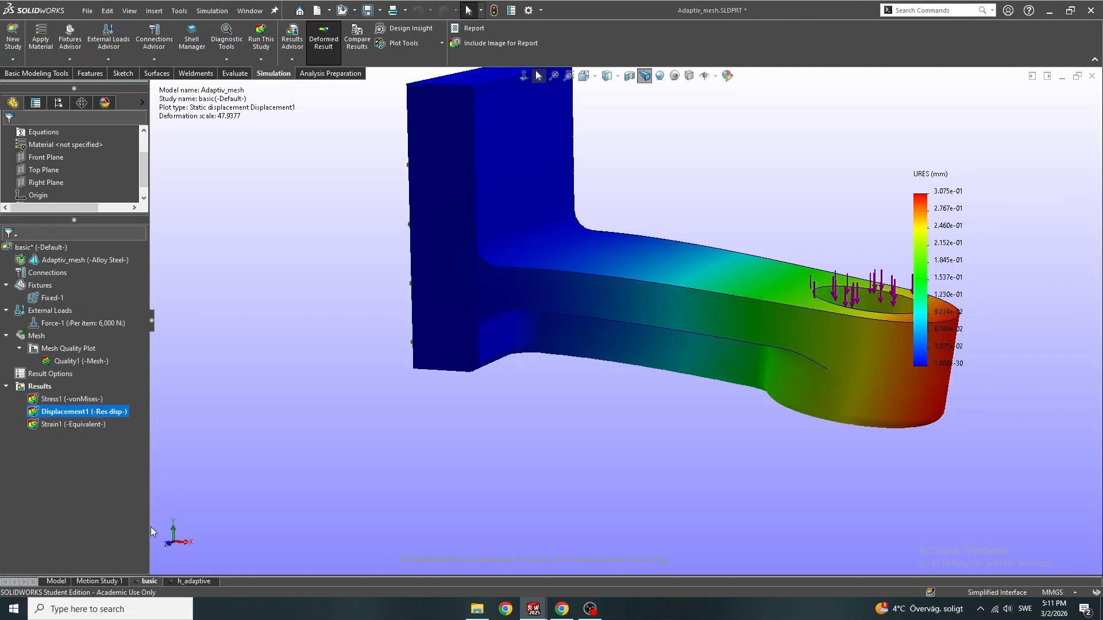
Return to the h_adaptive study and inspect its resultant displacement plot along the arm and the loaded end
left_click(181, 581)
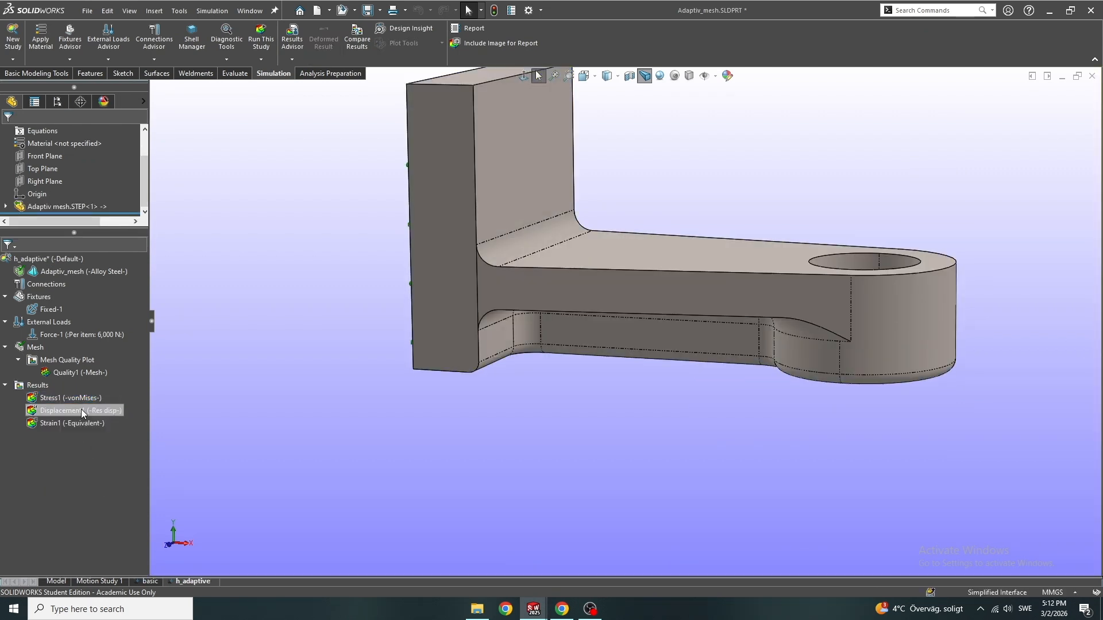
double_click(81, 409)
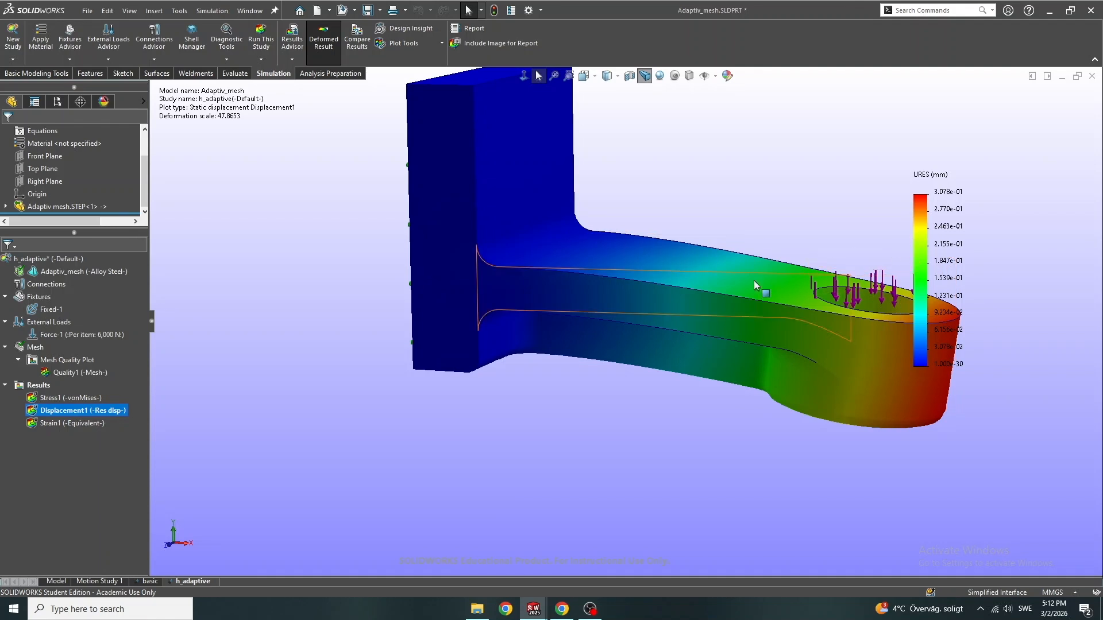
scroll(656, 281, "up", 3)
scroll(672, 261, "down", 3)
middle_click_drag(694, 244, 591, 313)
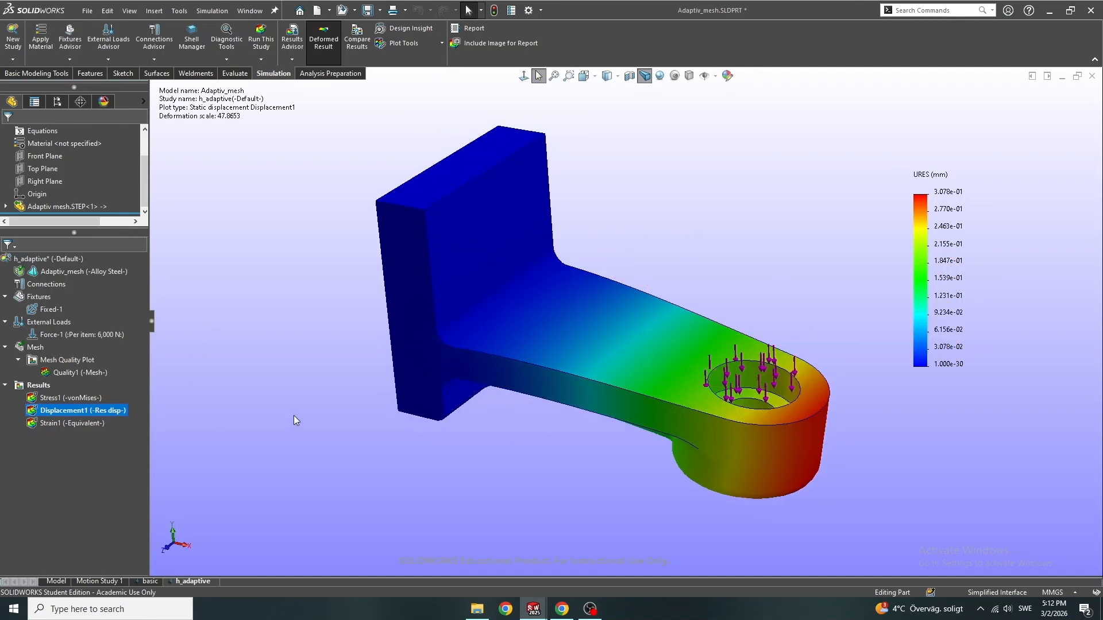
middle_click_drag(611, 415, 466, 398)
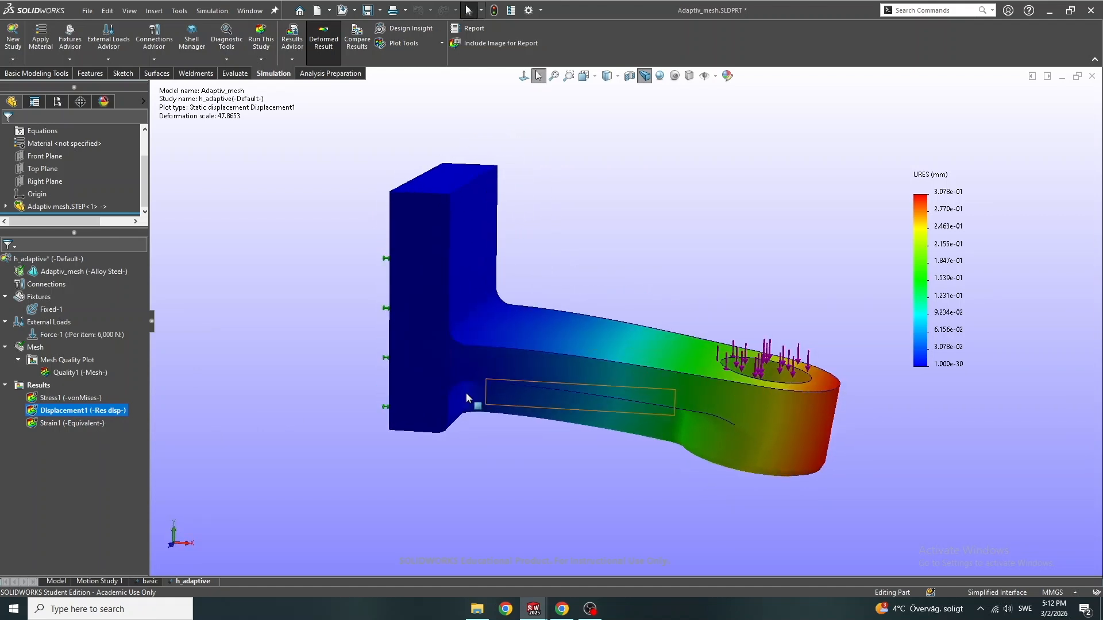